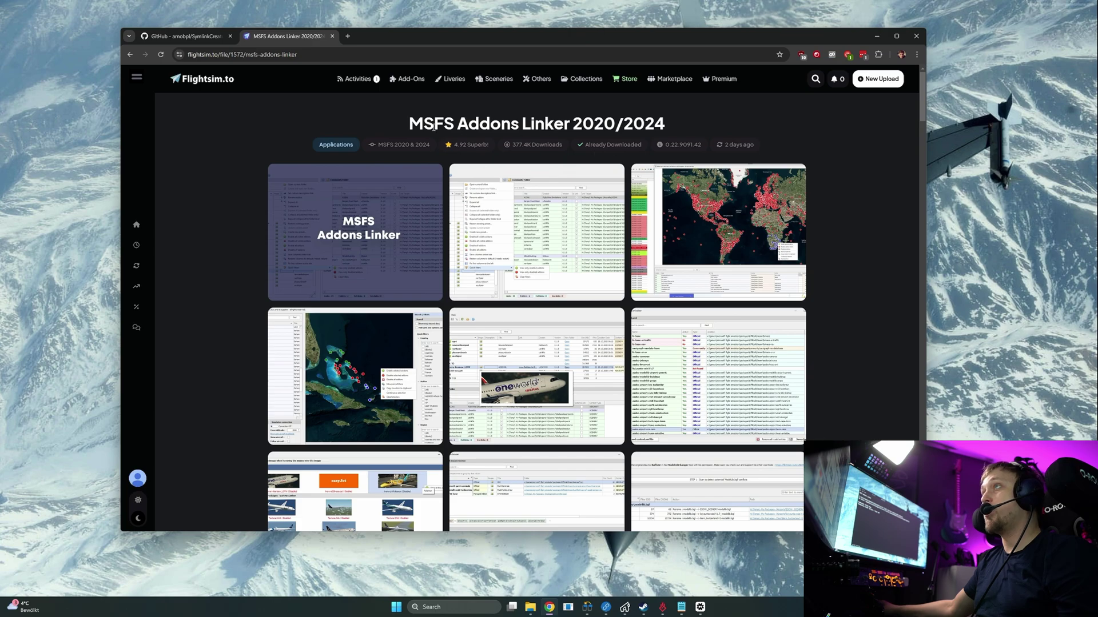
- Scroll the MSFS Addons Linker 2020/2024 page to its description and 'Already Downloaded' status
{"action": "left_click", "coordinate": [609, 124]}
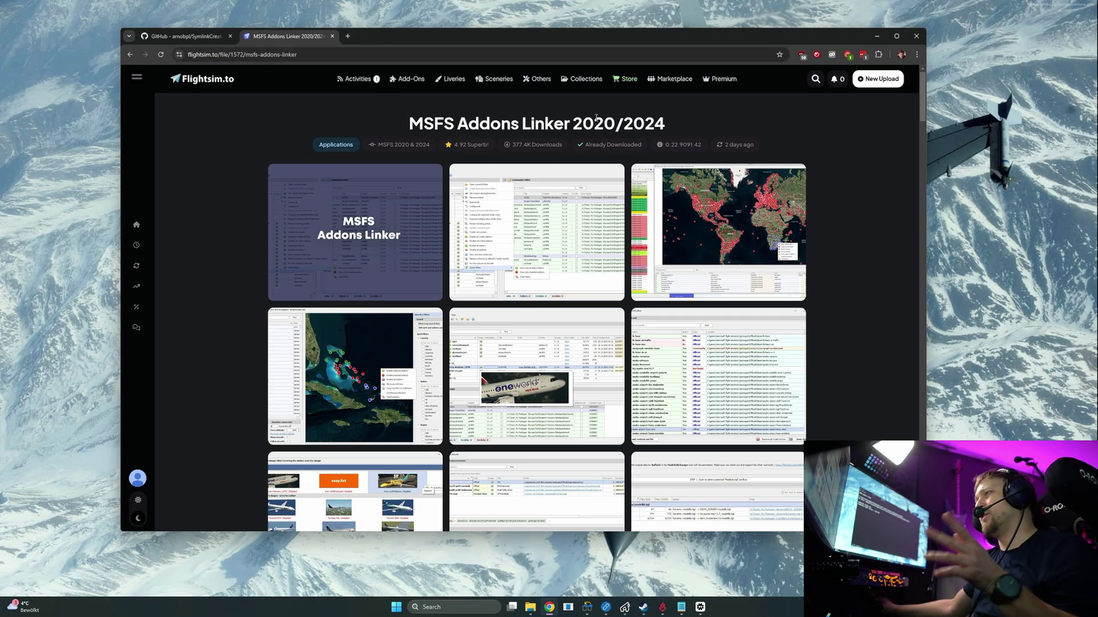
{"action": "scroll", "coordinate": [829, 326], "scroll_direction": "down", "scroll_amount": 5}
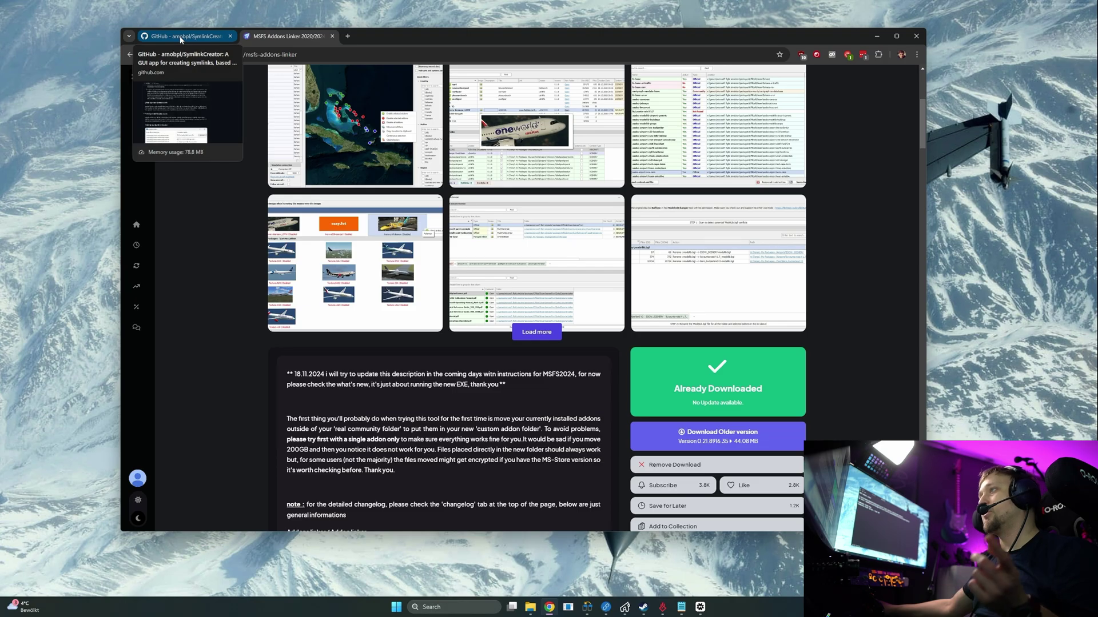
- Switch to the GitHub SymlinkCreator repository and scroll back to the top of its page
{"action": "left_click", "coordinate": [181, 38]}
{"action": "scroll", "coordinate": [530, 306], "scroll_direction": "up", "scroll_amount": 3}
{"action": "scroll", "coordinate": [530, 305], "scroll_direction": "up", "scroll_amount": 5}
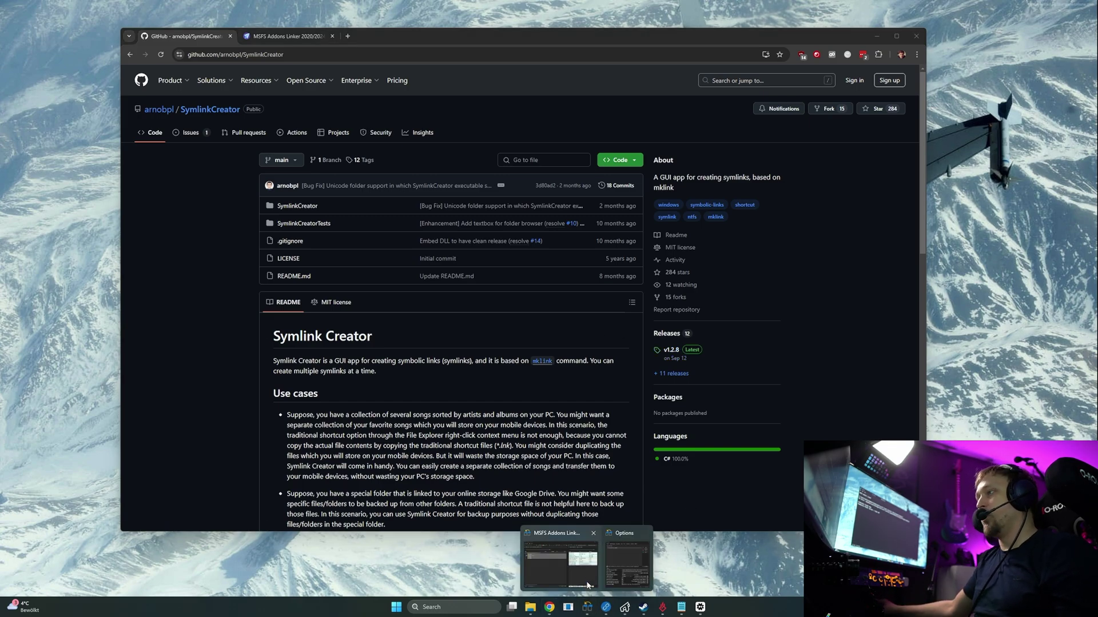
- Bring up the Linker's Options dialog and move it aside to reveal the add-on list
{"action": "left_click", "coordinate": [571, 546]}
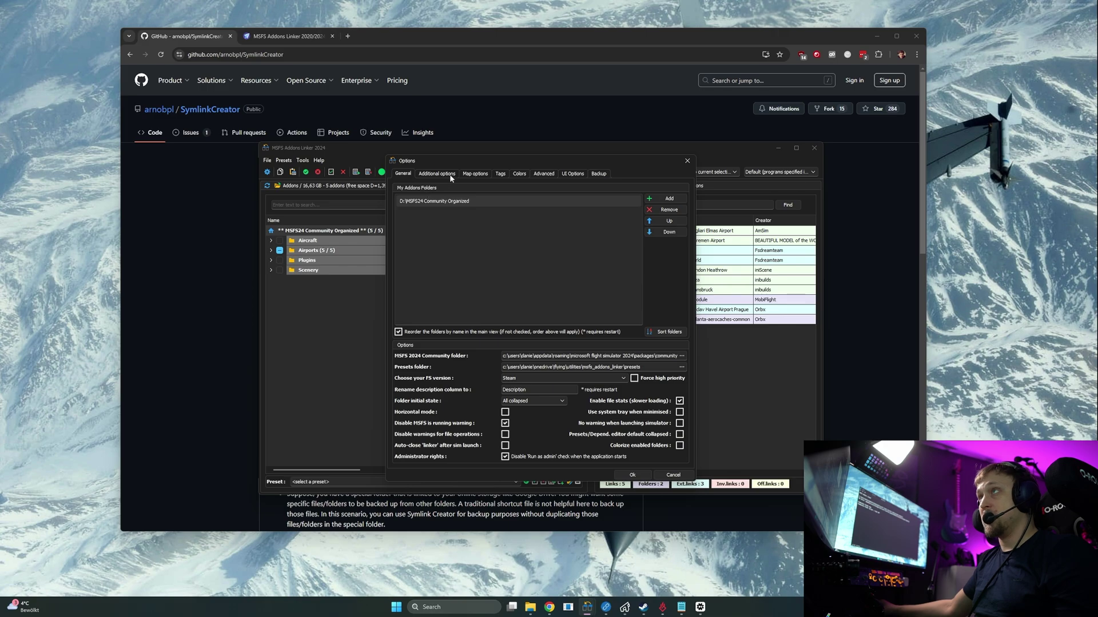
{"action": "left_click_drag", "start_coordinate": [450, 166], "coordinate": [424, 190]}
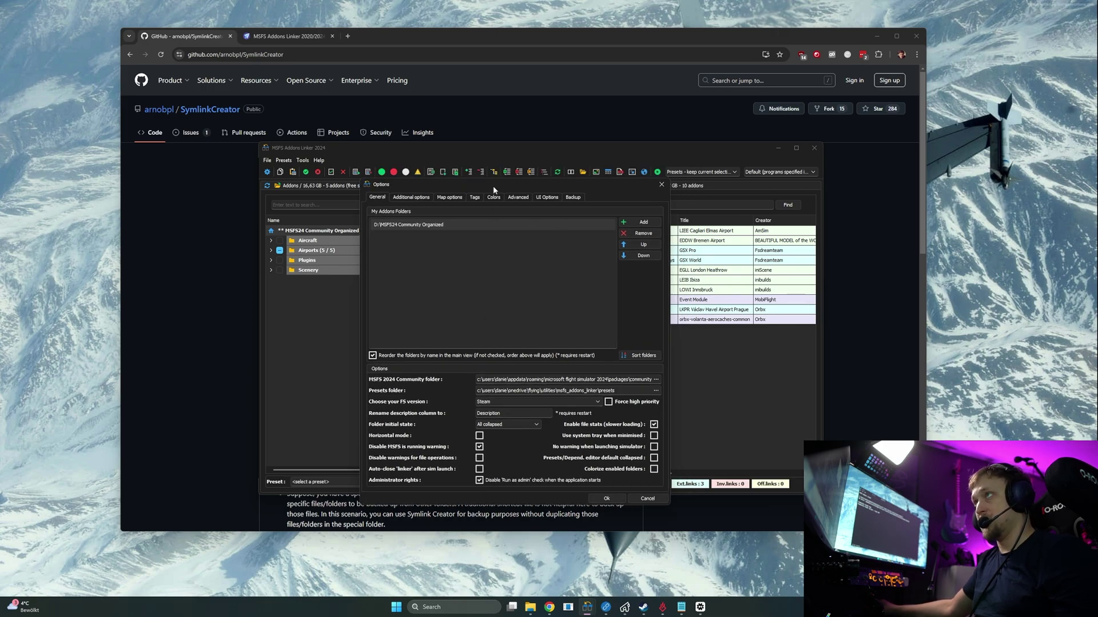
{"action": "left_click_drag", "start_coordinate": [494, 190], "coordinate": [482, 165]}
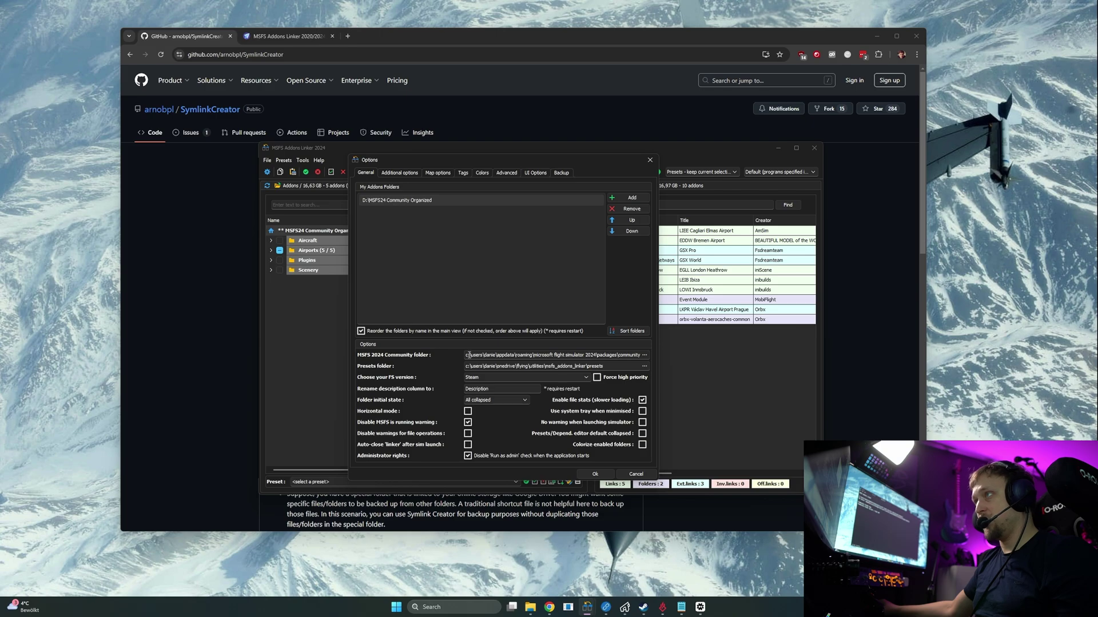
- Label the first Community folder path in the Notepad notes 'Steam:'
{"action": "key", "text": "alt+Tab"}
{"action": "left_click", "coordinate": [219, 210]}
{"action": "type", "text": "Steam:"}
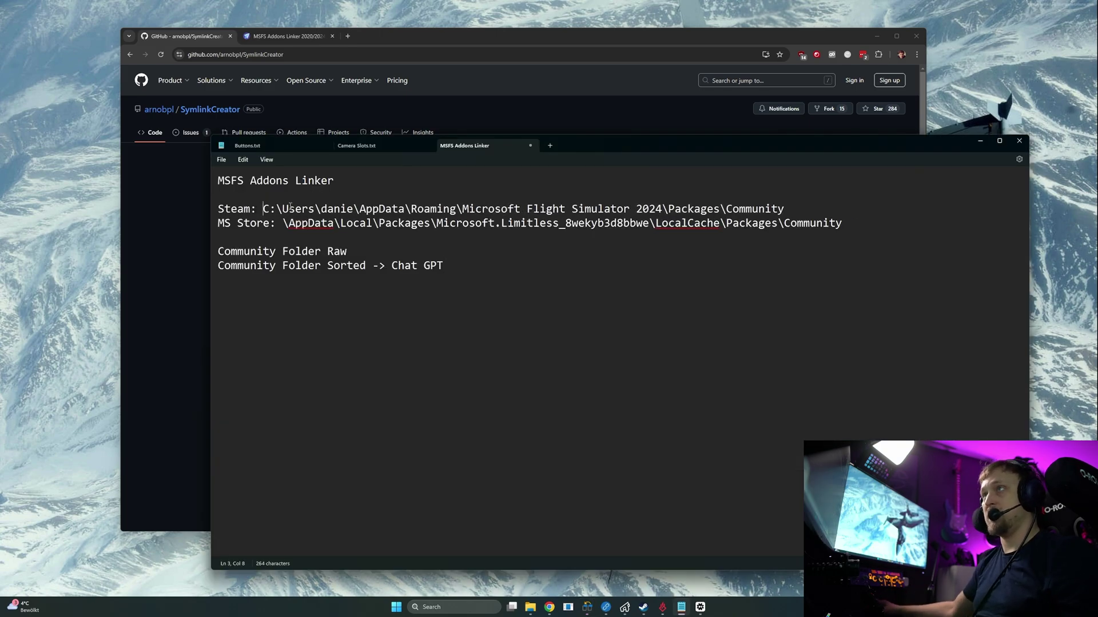
- Go to the user's home folder on C: and turn on hidden items via View > Show
{"action": "left_click", "coordinate": [531, 608]}
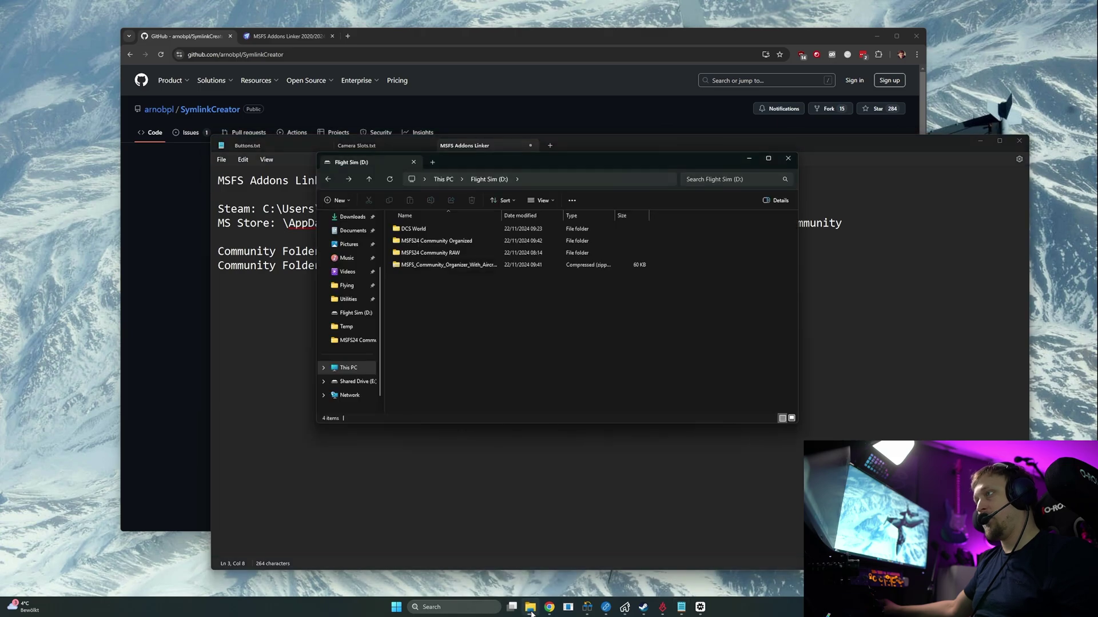
{"action": "scroll", "coordinate": [348, 279], "scroll_direction": "down", "scroll_amount": 1}
{"action": "key", "text": "alt+Right"}
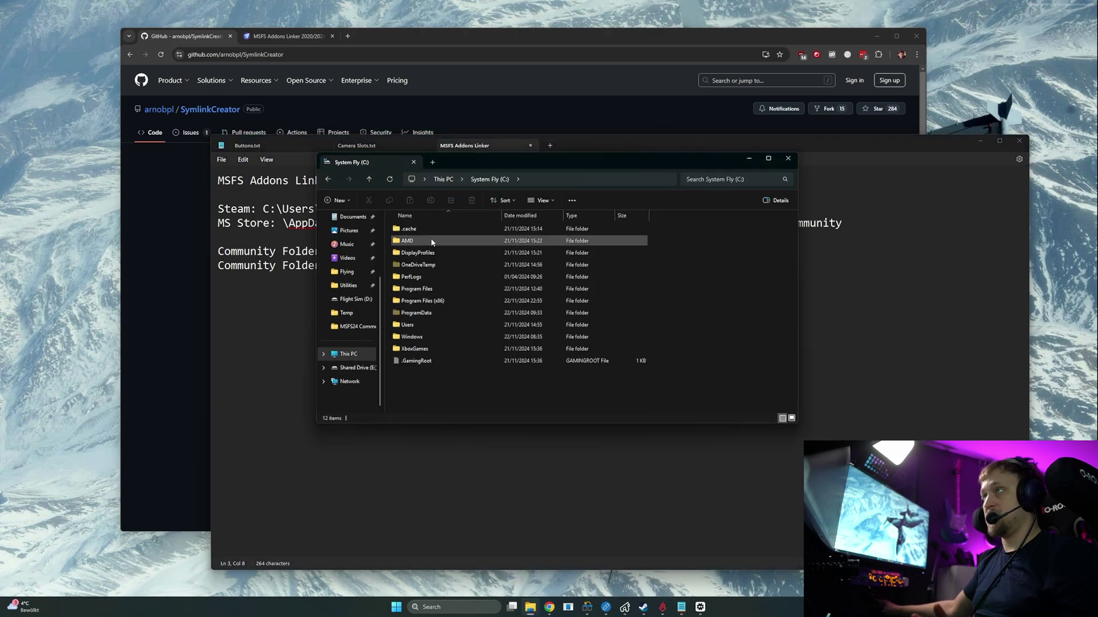
{"action": "double_click", "coordinate": [433, 324]}
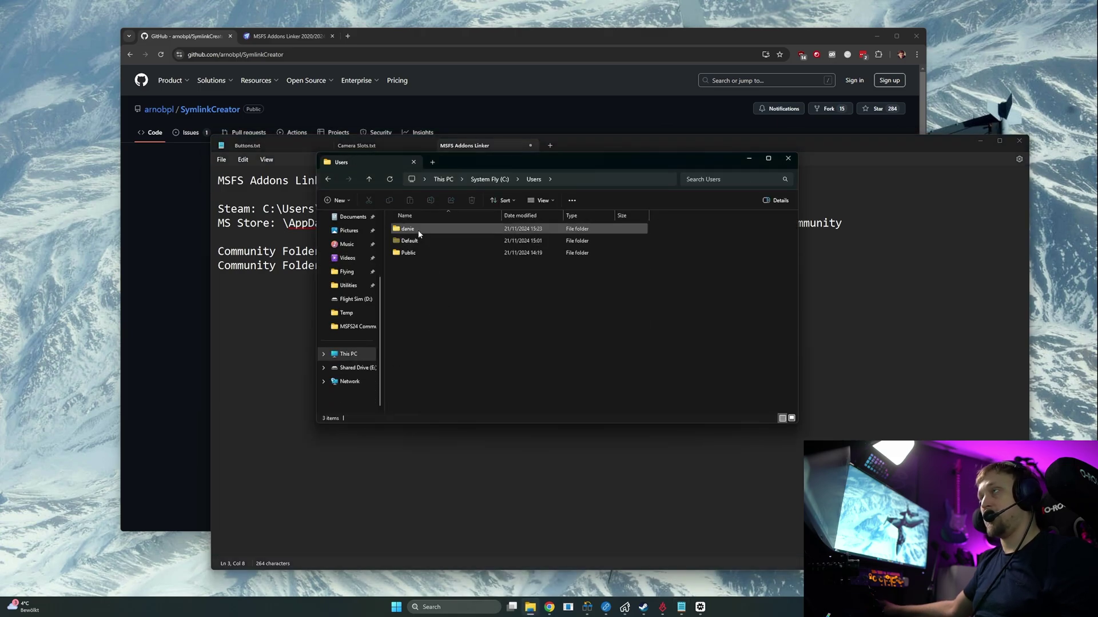
{"action": "double_click", "coordinate": [417, 228]}
{"action": "left_click", "coordinate": [417, 240]}
{"action": "left_click", "coordinate": [554, 200]}
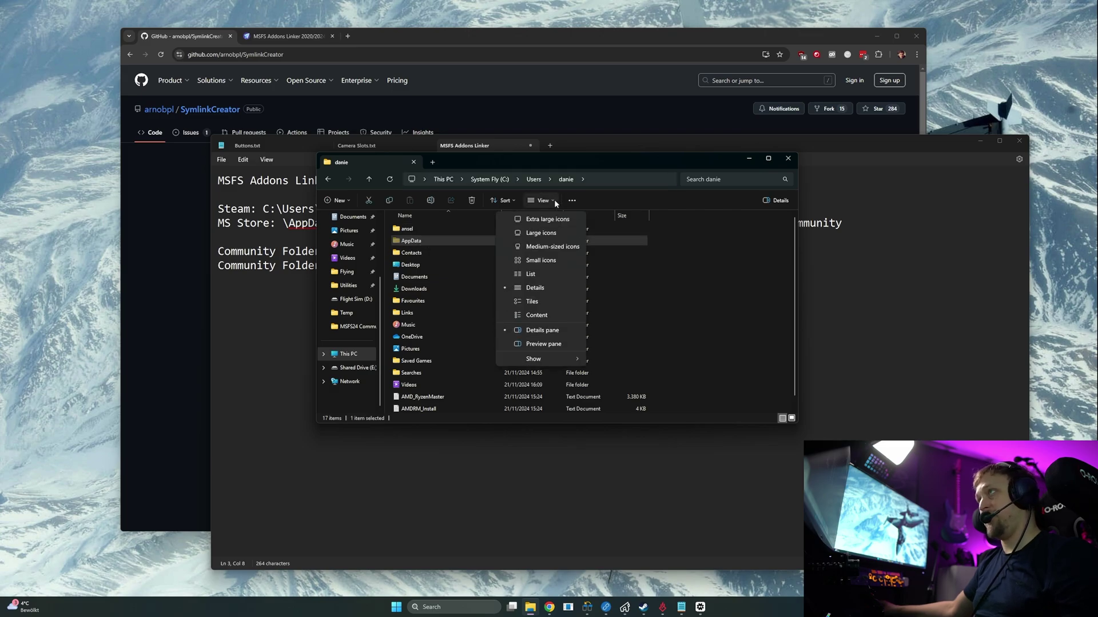
{"action": "mouse_move", "coordinate": [536, 362]}
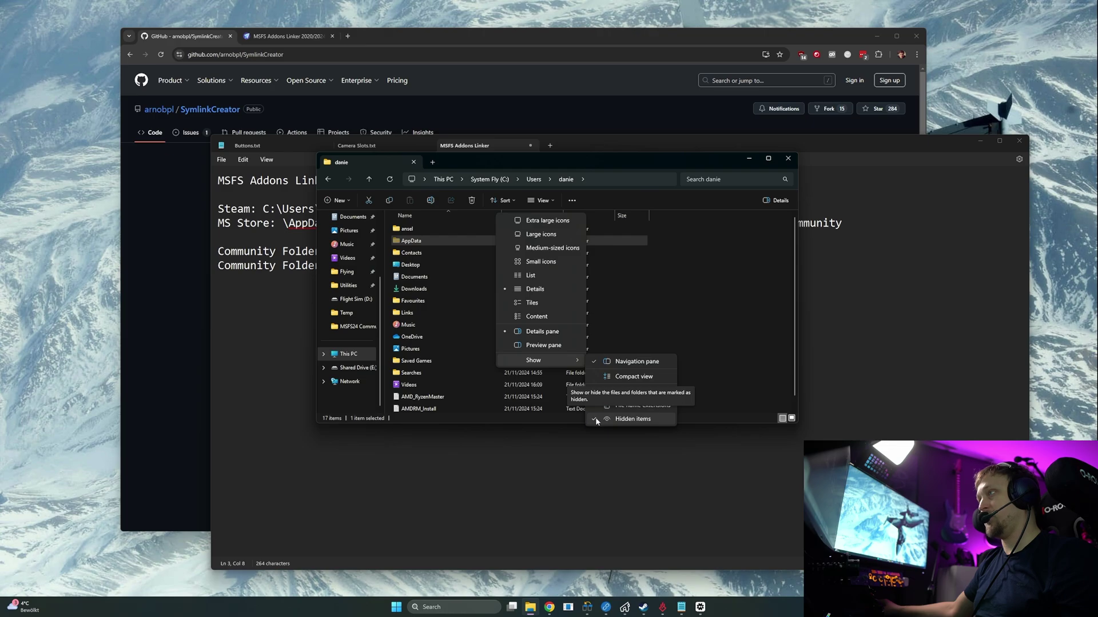
{"action": "left_click", "coordinate": [737, 280]}
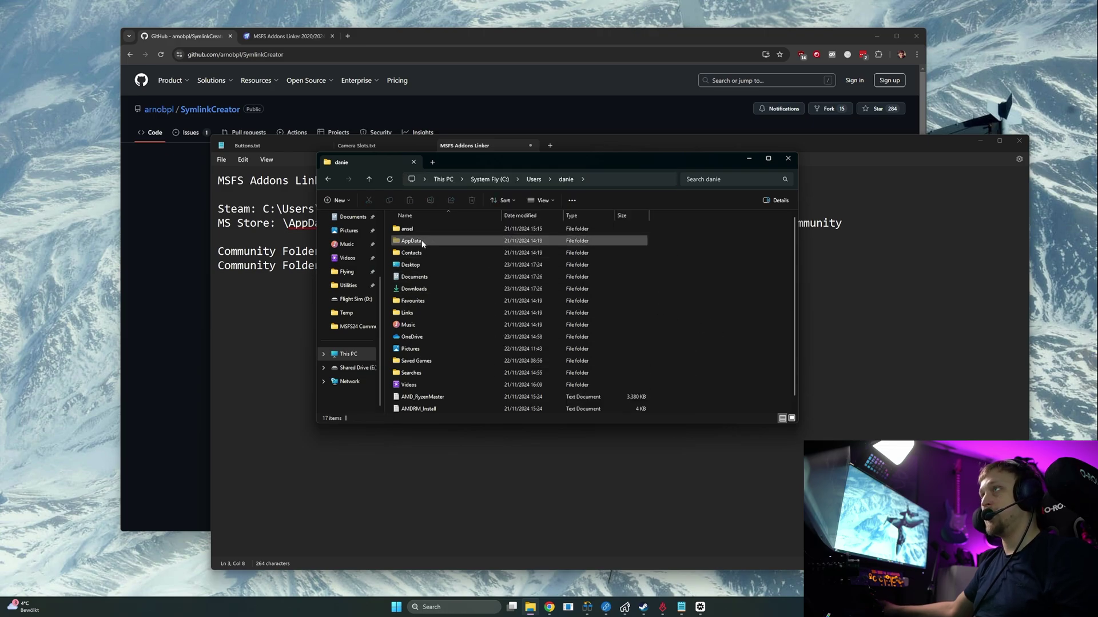
- Open AppData\Roaming\Microsoft Flight Simulator 2024\Packages\Community and select its ten add-on folders
{"action": "double_click", "coordinate": [420, 241]}
{"action": "double_click", "coordinate": [434, 252]}
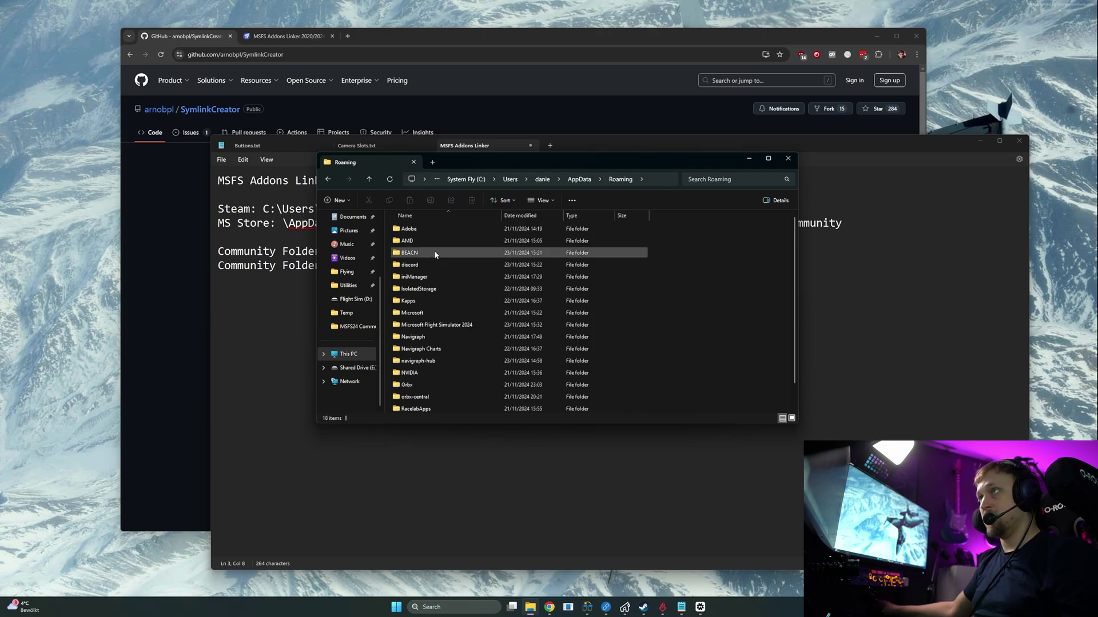
{"action": "double_click", "coordinate": [436, 324]}
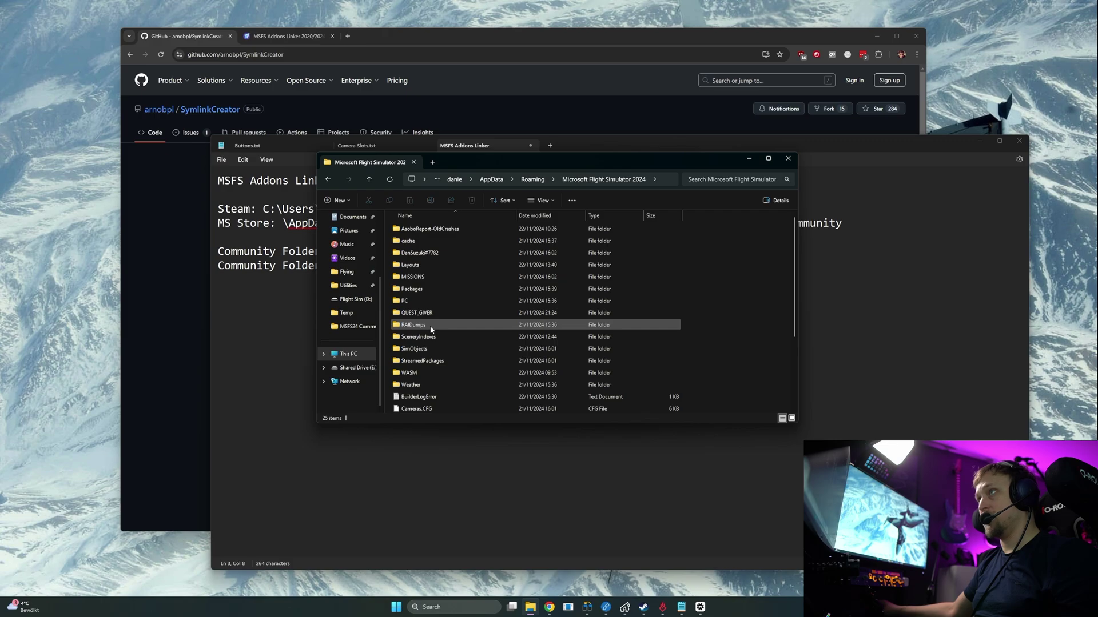
{"action": "double_click", "coordinate": [423, 289]}
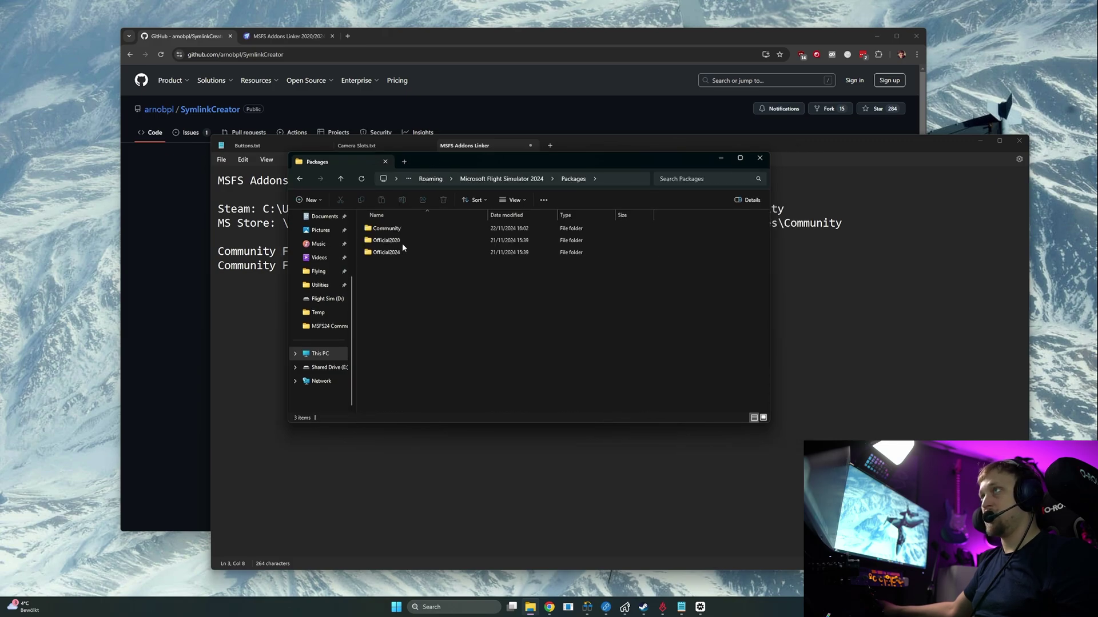
{"action": "double_click", "coordinate": [386, 228]}
{"action": "left_click_drag", "start_coordinate": [429, 407], "coordinate": [486, 226]}
{"action": "left_click", "coordinate": [525, 375]}
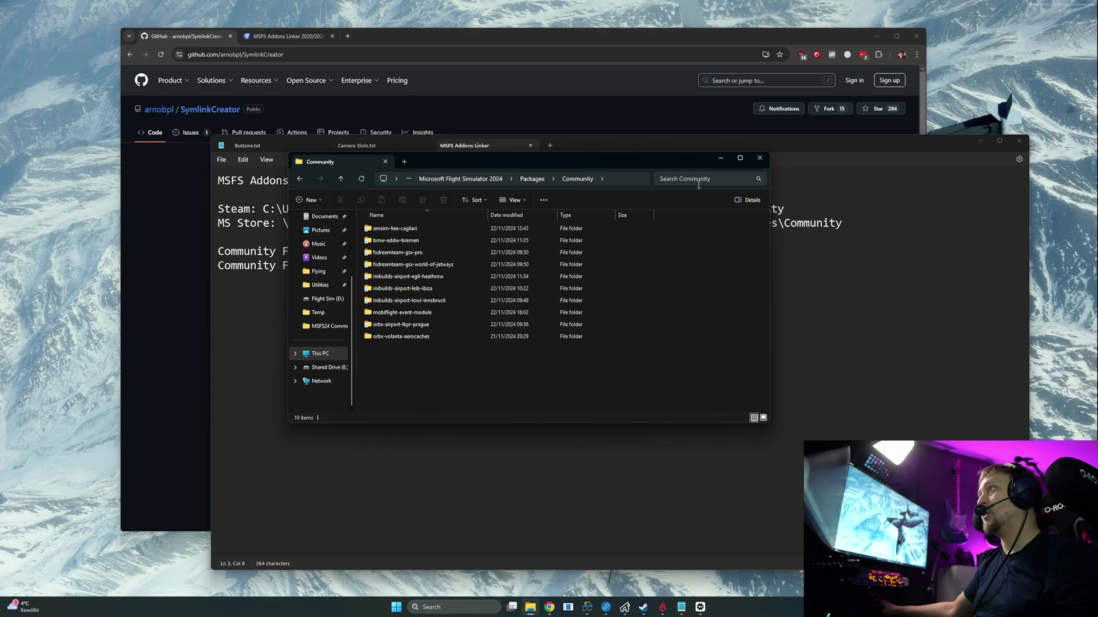
- Move the Community window to uncover the notes and place the cursor after 'Community Folder Raw'
{"action": "left_click_drag", "start_coordinate": [657, 163], "coordinate": [633, 262]}
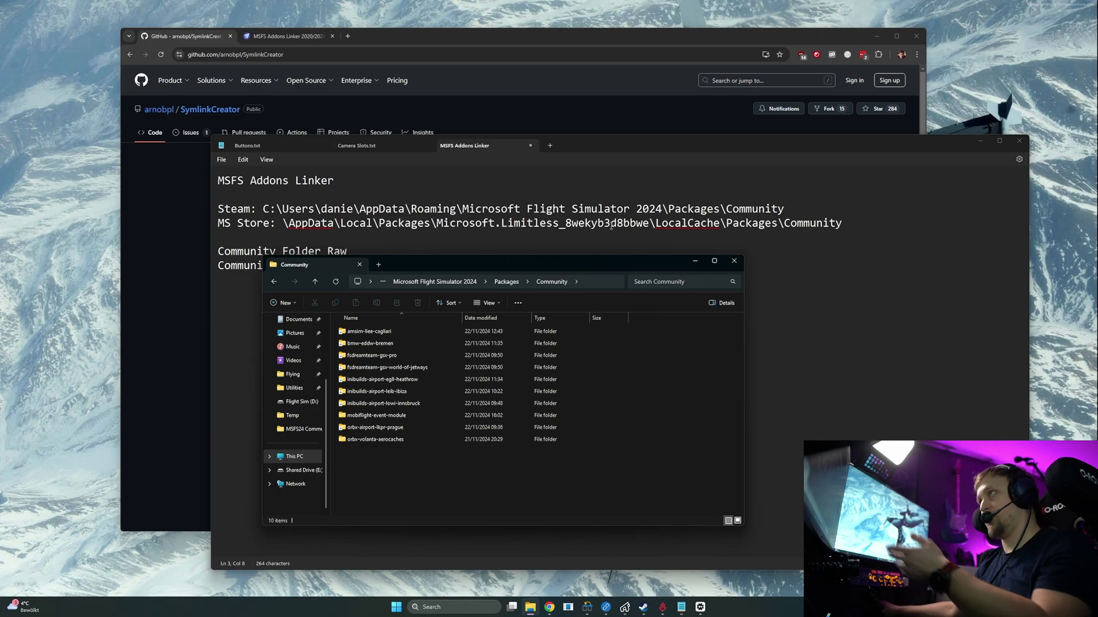
{"action": "left_click_drag", "start_coordinate": [611, 223], "coordinate": [629, 223]}
{"action": "left_click", "coordinate": [706, 223]}
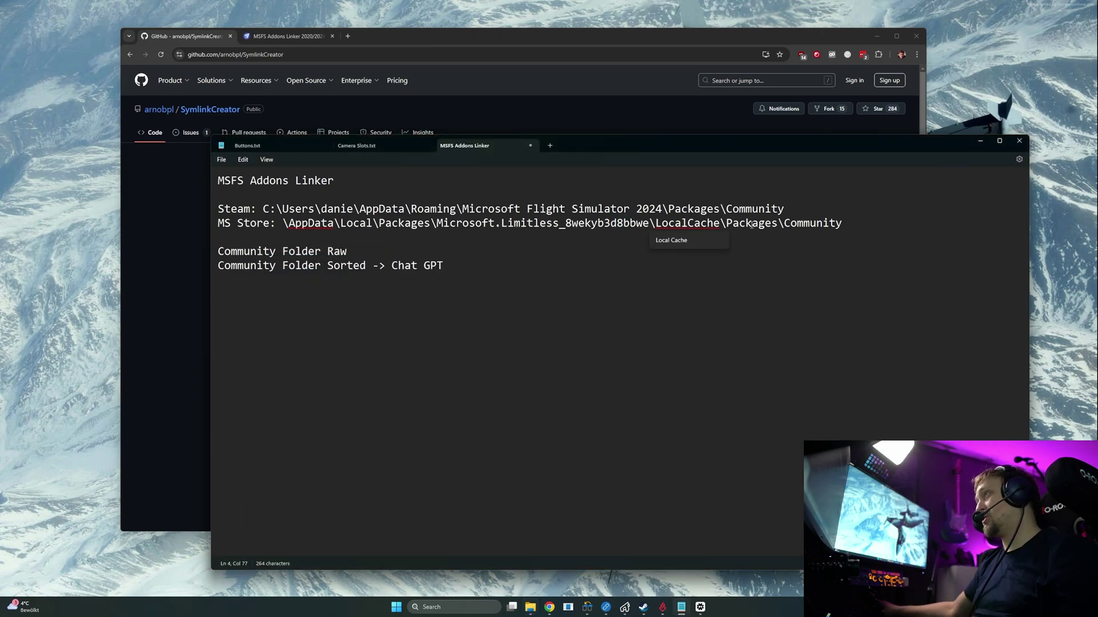
{"action": "left_click", "coordinate": [704, 258]}
{"action": "key", "text": "alt+Tab"}
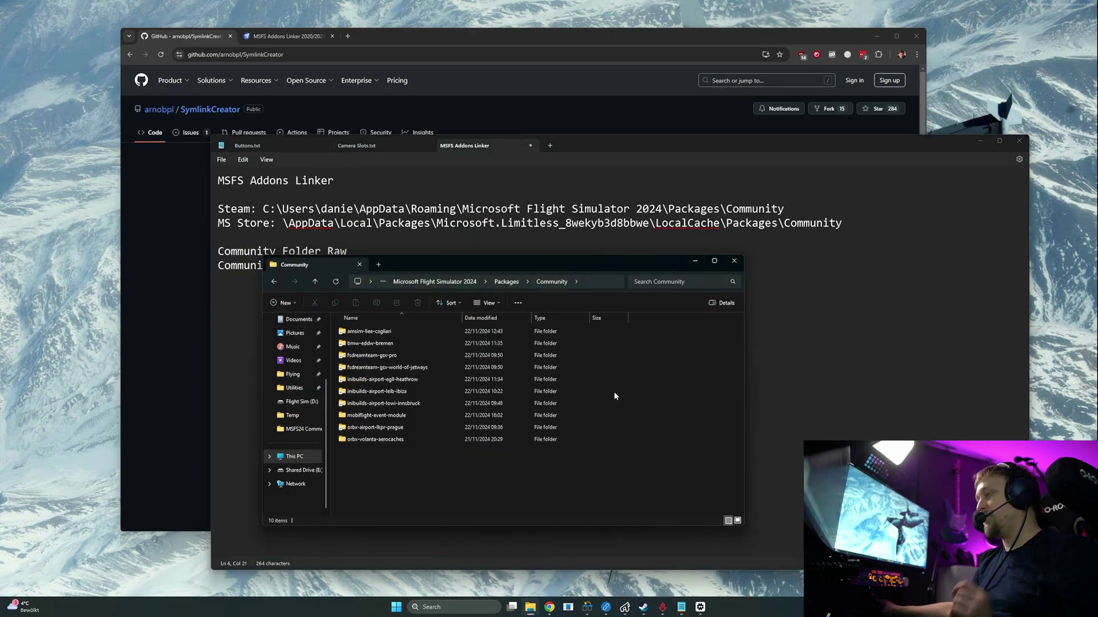
- Check the Options' Community and presets paths, with 'D:\MSFS24 Community Organized' as add-ons folder
{"action": "mouse_move", "coordinate": [604, 611]}
{"action": "left_click", "coordinate": [626, 555]}
{"action": "left_click", "coordinate": [480, 355]}
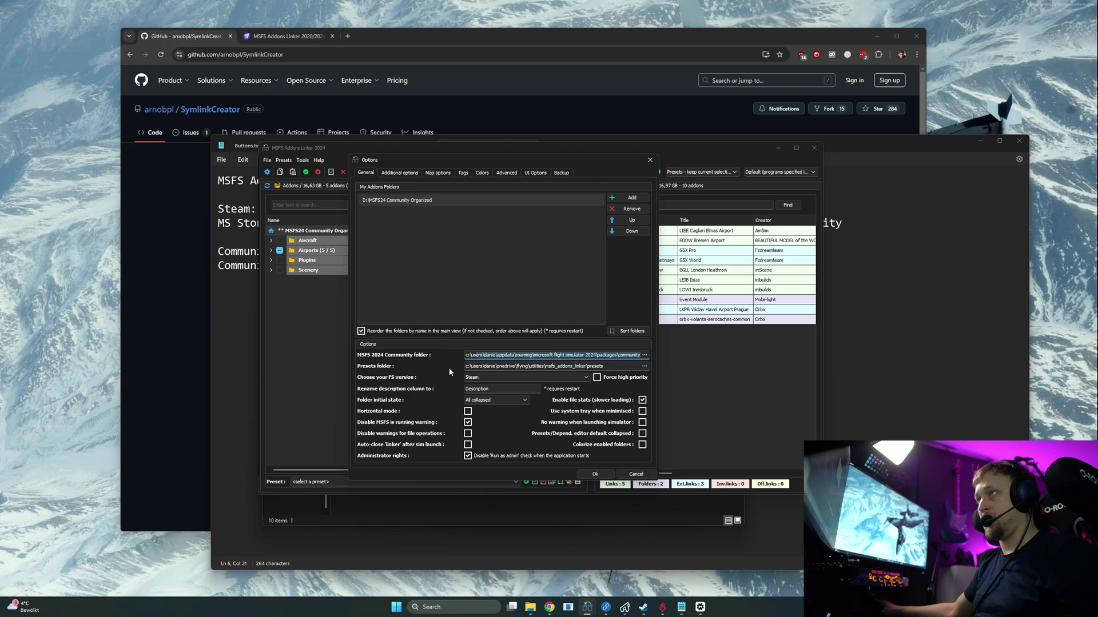
{"action": "left_click", "coordinate": [495, 366]}
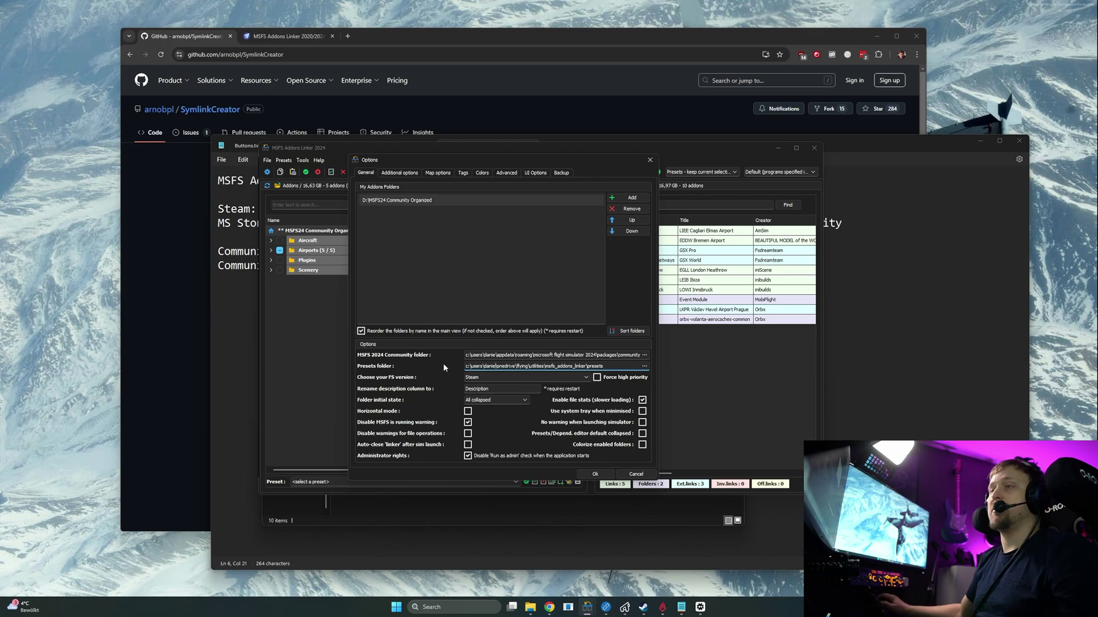
{"action": "left_click", "coordinate": [471, 269]}
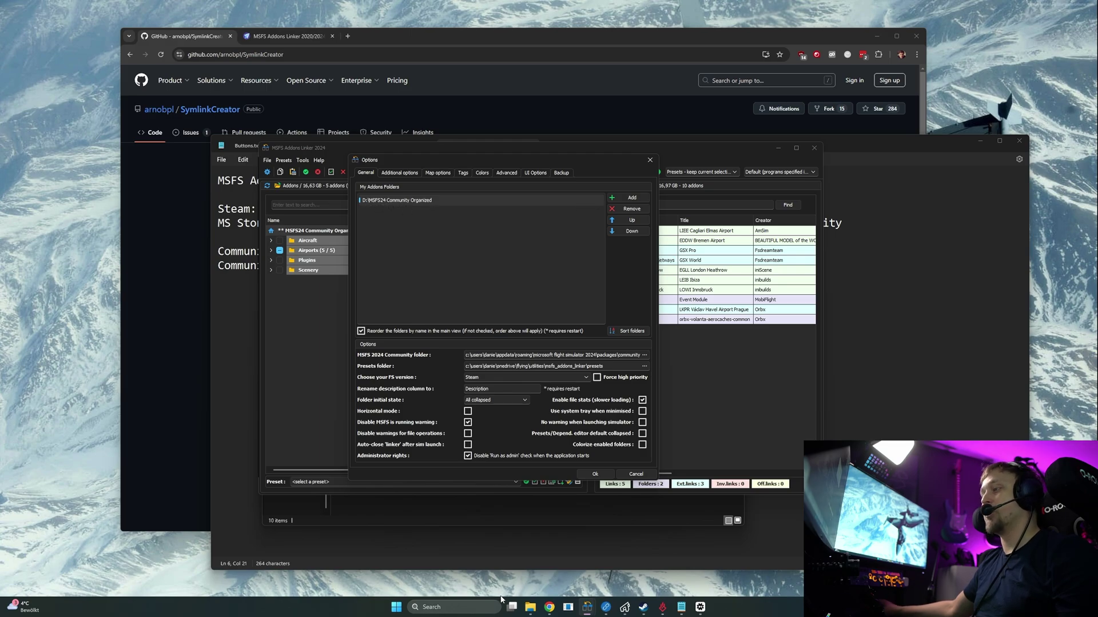
- On Flight Sim (D:), browse MSFS24 Community RAW's inibuilds Library and Orbx Library\msfs24 folders
{"action": "left_click", "coordinate": [532, 607]}
{"action": "left_click", "coordinate": [294, 457]}
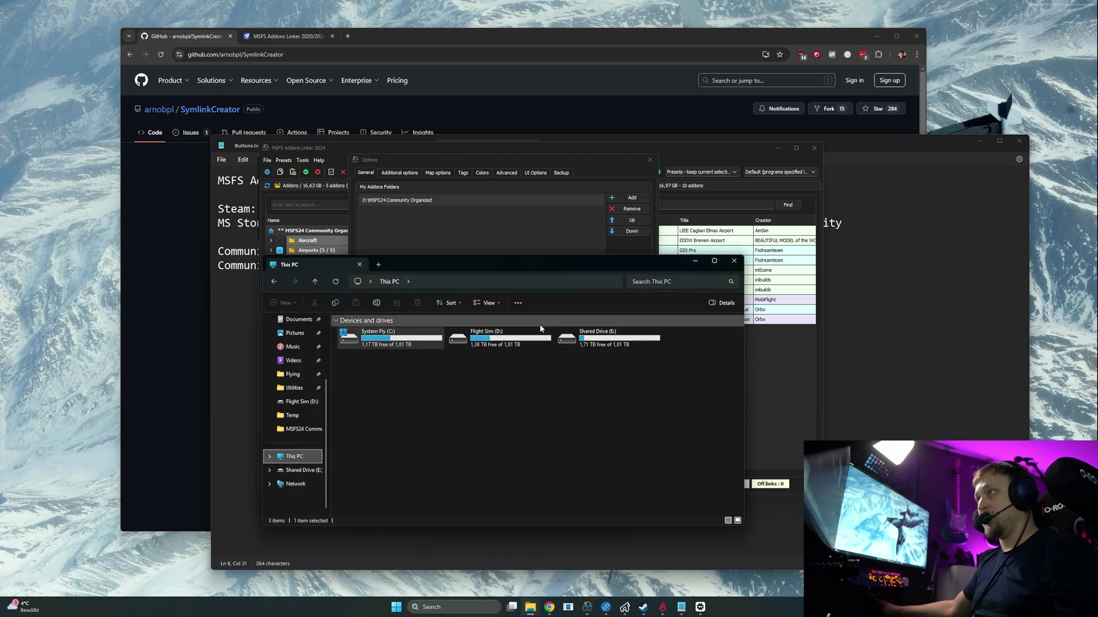
{"action": "double_click", "coordinate": [503, 338]}
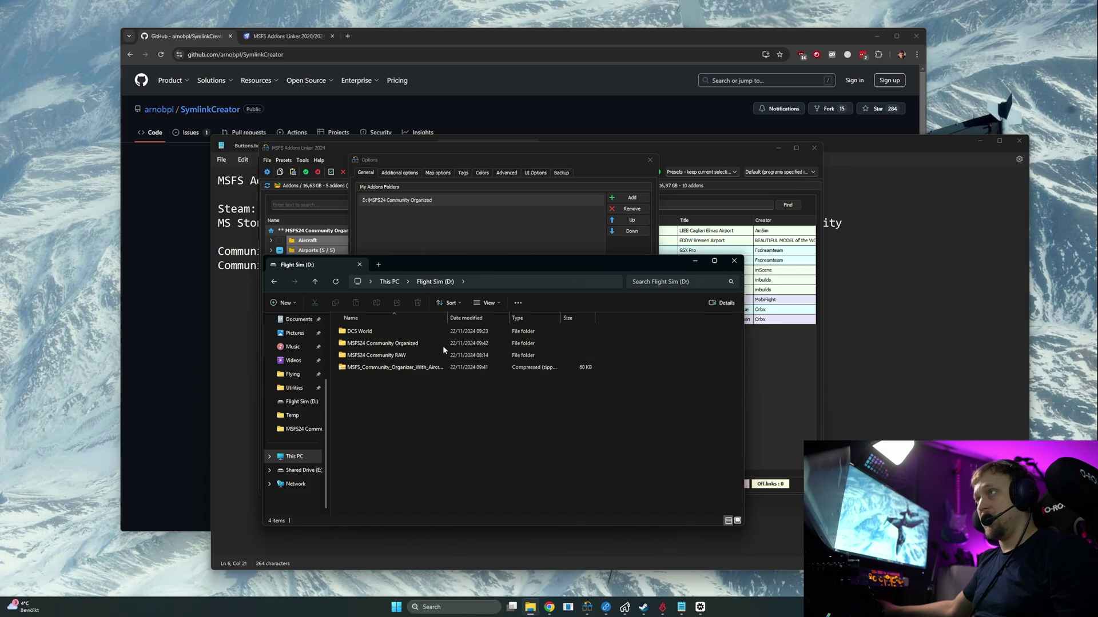
{"action": "left_click_drag", "start_coordinate": [448, 318], "coordinate": [486, 318]}
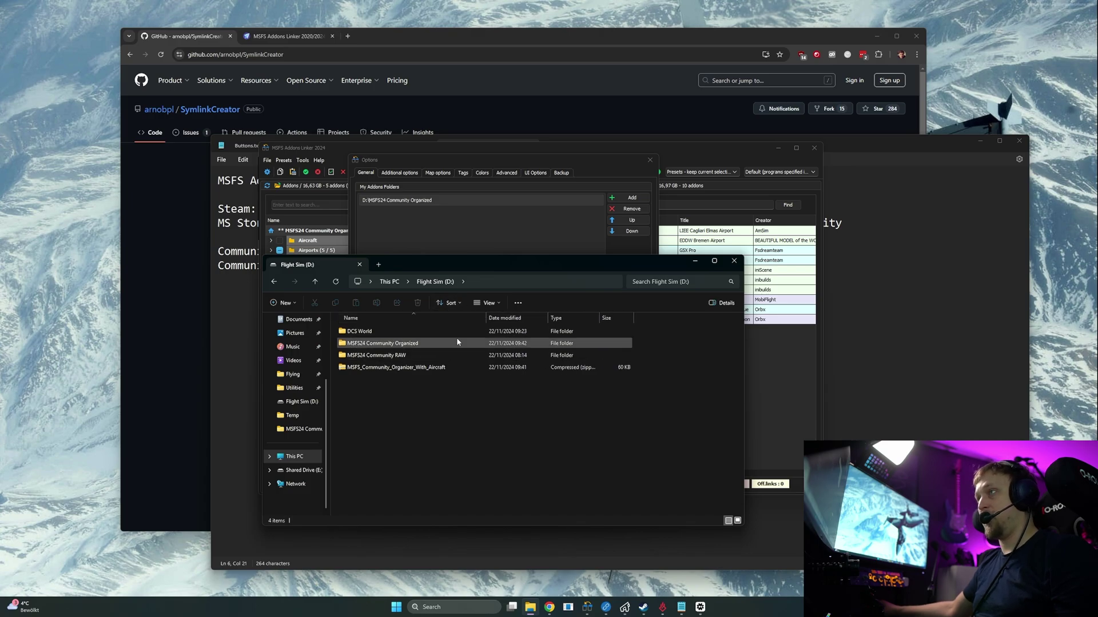
{"action": "left_click", "coordinate": [388, 355]}
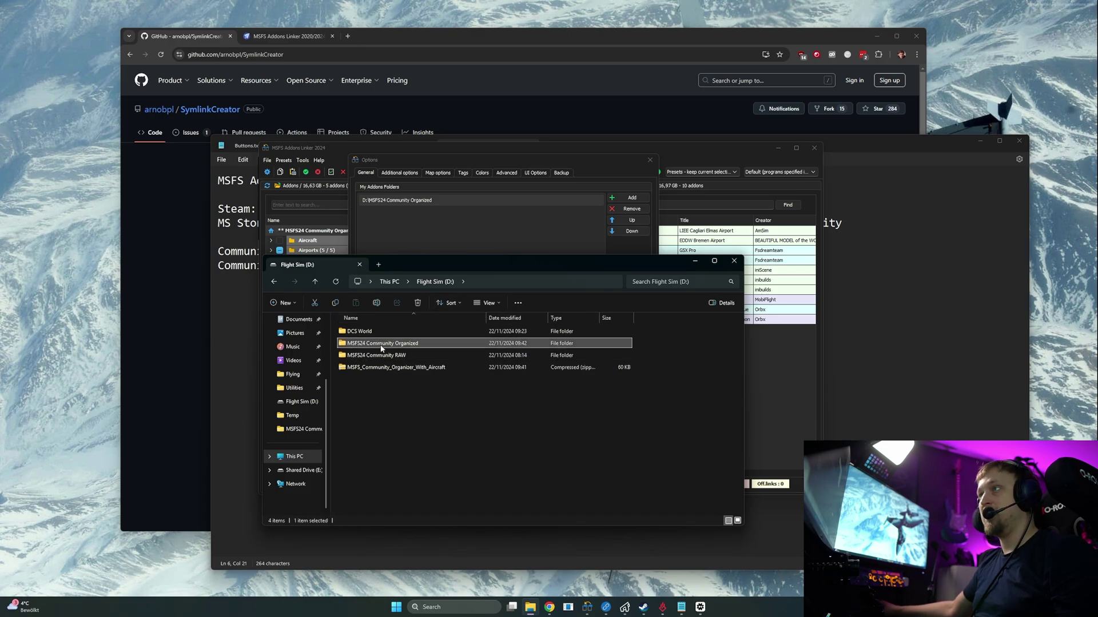
{"action": "left_click", "coordinate": [390, 420]}
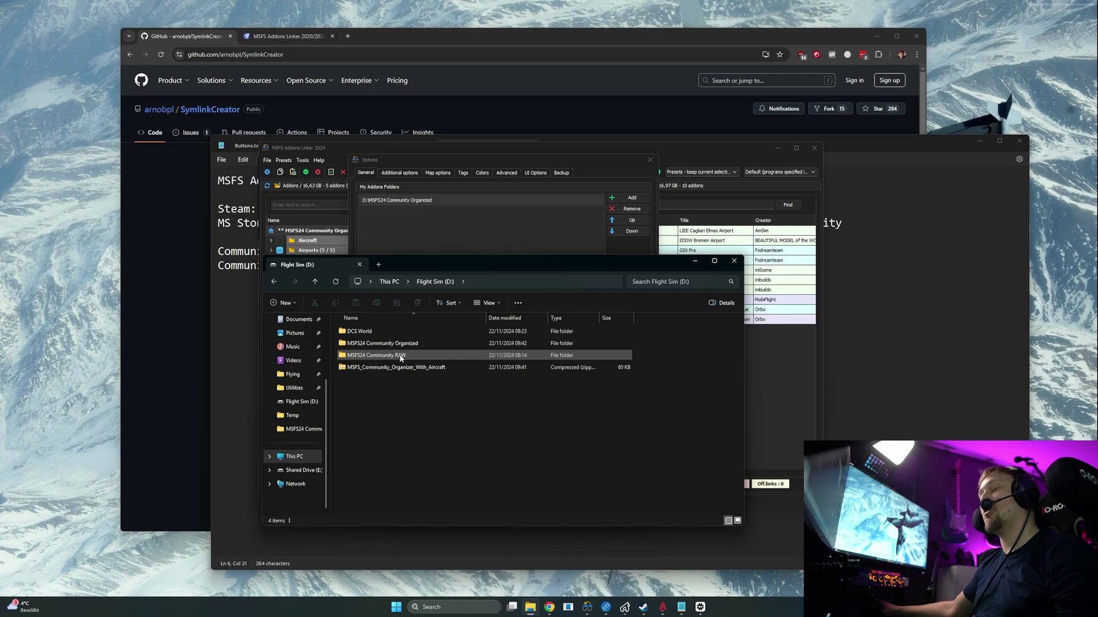
{"action": "double_click", "coordinate": [395, 355]}
{"action": "left_click", "coordinate": [383, 335]}
{"action": "double_click", "coordinate": [351, 335]}
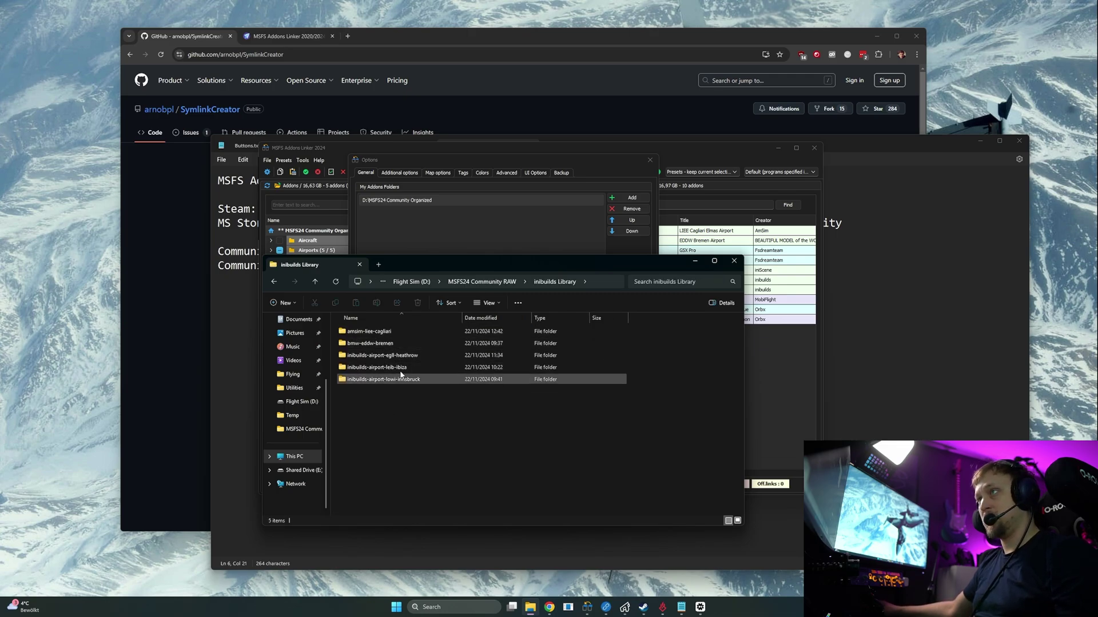
{"action": "key", "text": "alt+Left"}
{"action": "double_click", "coordinate": [371, 345]}
{"action": "double_click", "coordinate": [364, 331]}
{"action": "key", "text": "alt+Left"}
{"action": "key", "text": "alt+Left"}
{"action": "key", "text": "alt+Left"}
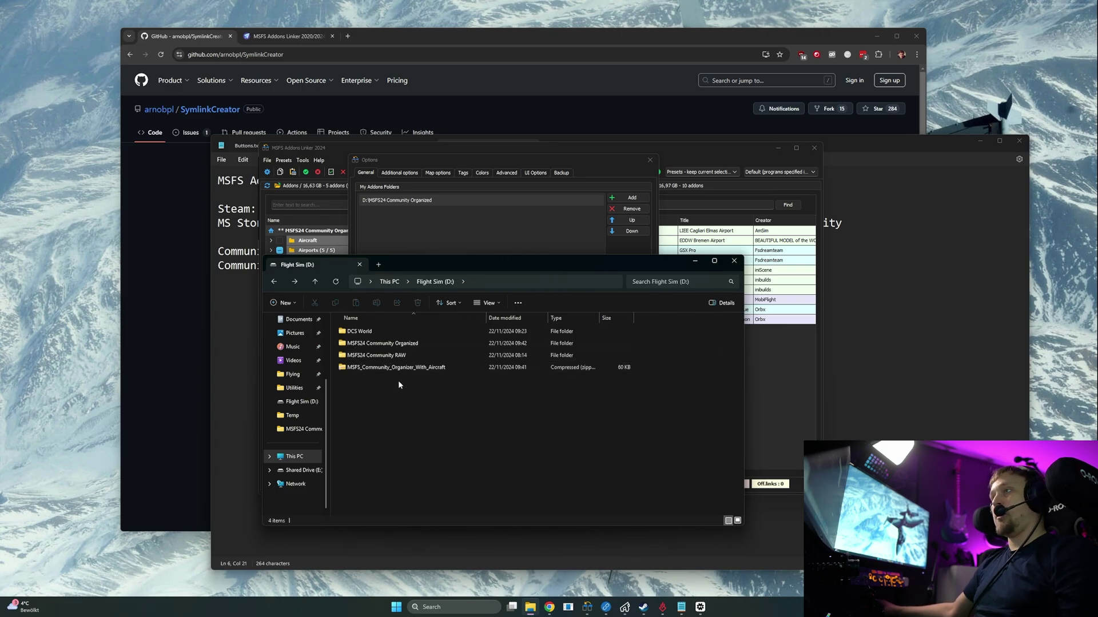
- Browse MSFS24 Community Organized's Aircraft folder and Airports > Europe > Germany airports
{"action": "double_click", "coordinate": [410, 343]}
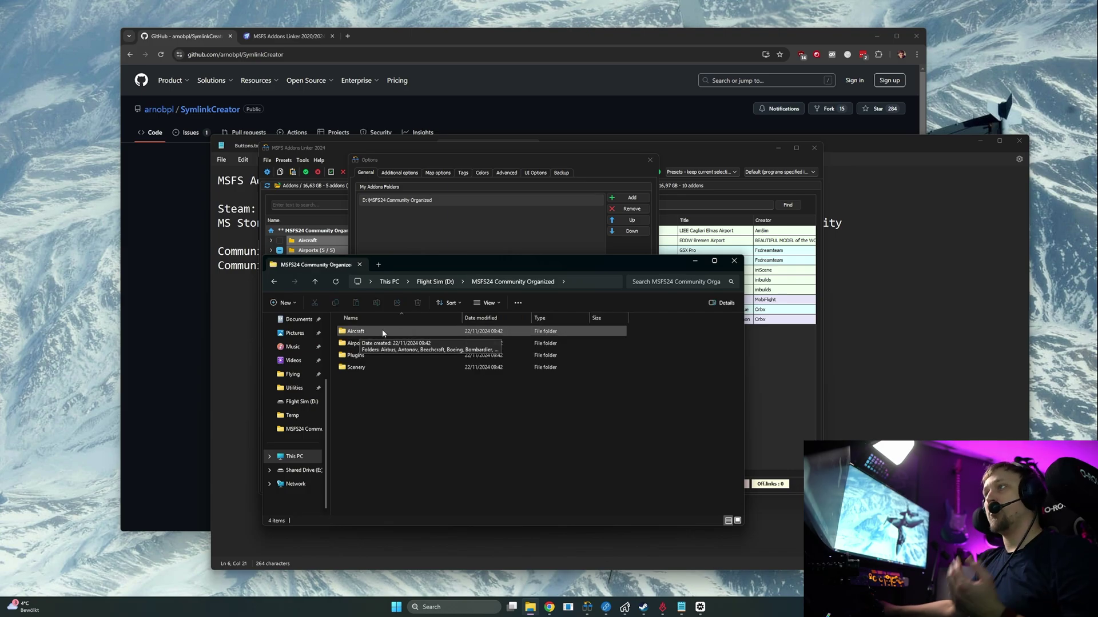
{"action": "double_click", "coordinate": [369, 331]}
{"action": "scroll", "coordinate": [382, 402], "scroll_direction": "down", "scroll_amount": 2}
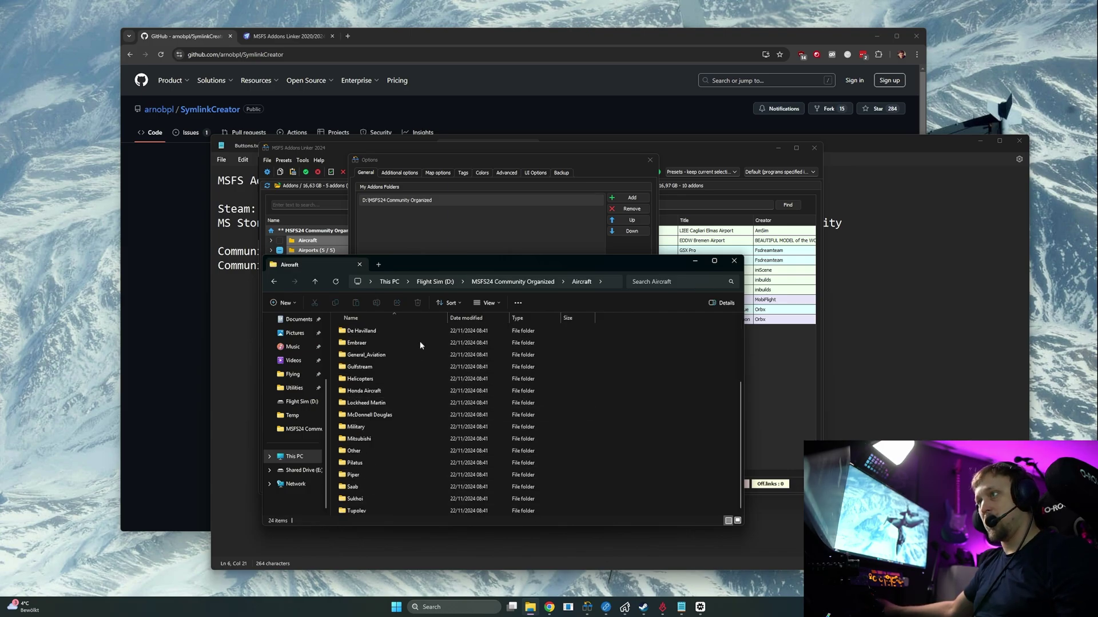
{"action": "key", "text": "alt+Left"}
{"action": "left_click", "coordinate": [387, 343]}
{"action": "double_click", "coordinate": [387, 343]}
{"action": "double_click", "coordinate": [355, 355]}
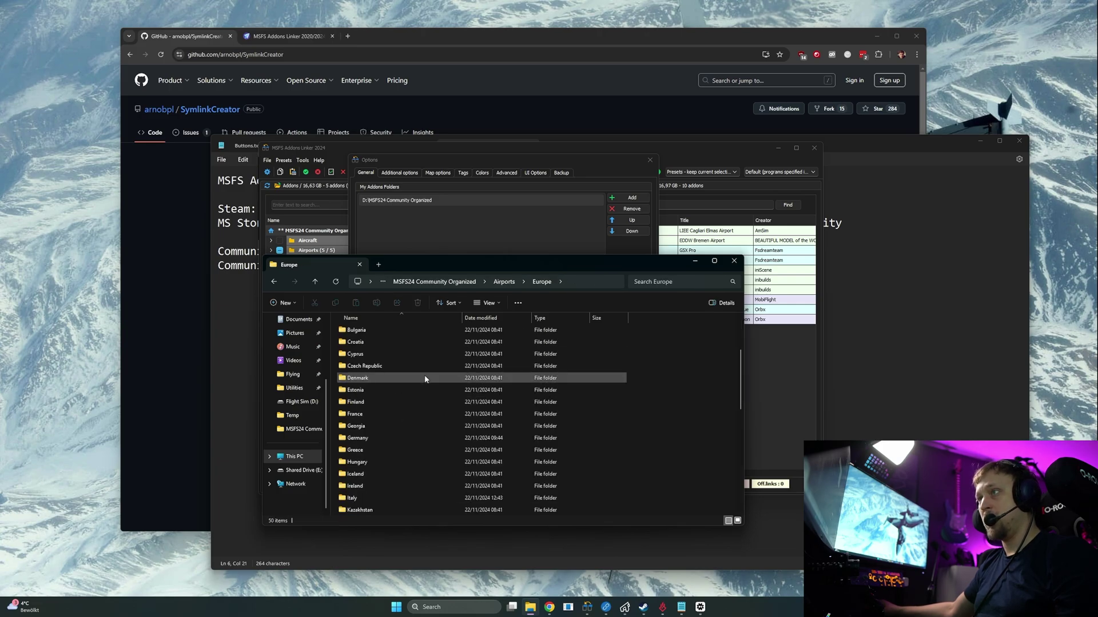
{"action": "double_click", "coordinate": [387, 439]}
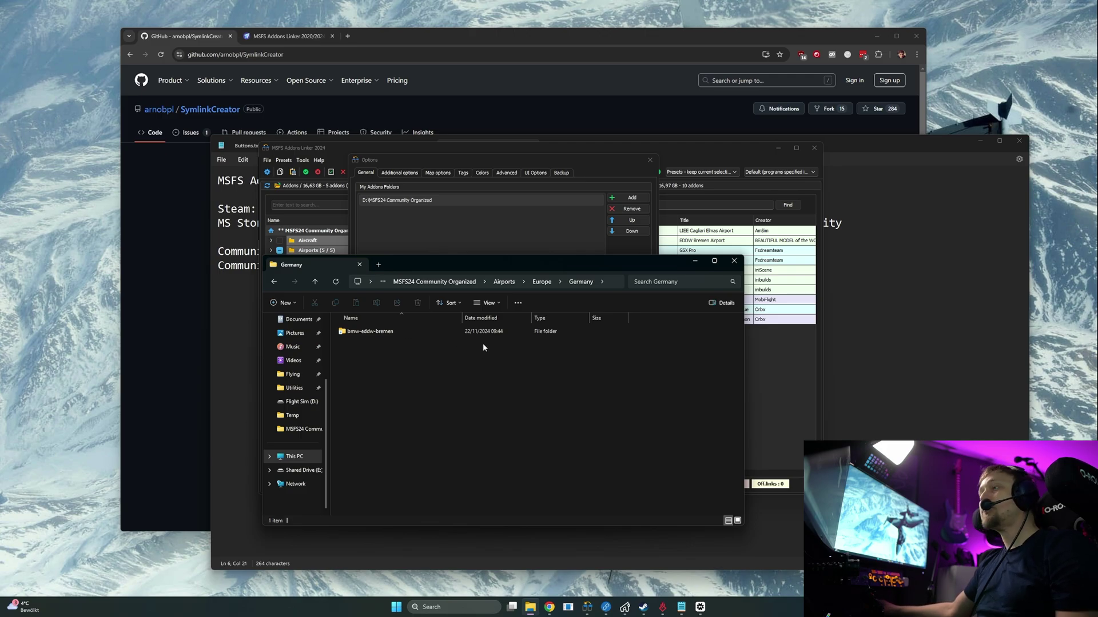
{"action": "key", "text": "alt+Left"}
{"action": "key", "text": "alt+Left"}
{"action": "key", "text": "alt+Left"}
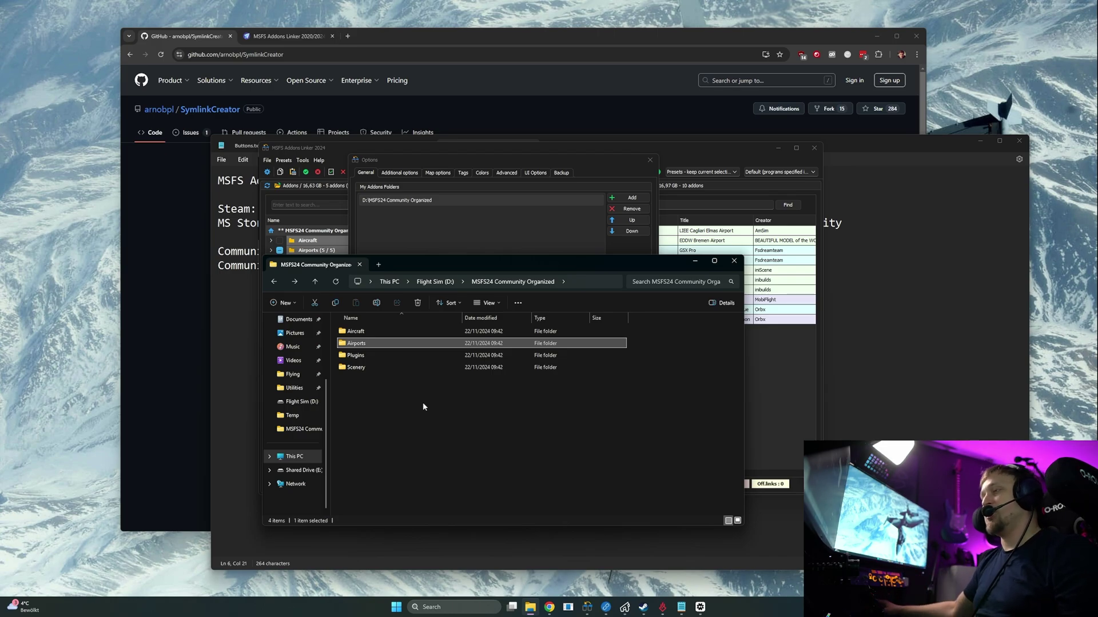
- Recheck RAW's inibuilds Library, return to D:, and bring the iniBuilds launcher forward
{"action": "key", "text": "alt+Left"}
{"action": "double_click", "coordinate": [398, 355]}
{"action": "double_click", "coordinate": [394, 331]}
{"action": "key", "text": "alt+Left"}
{"action": "key", "text": "alt+Left"}
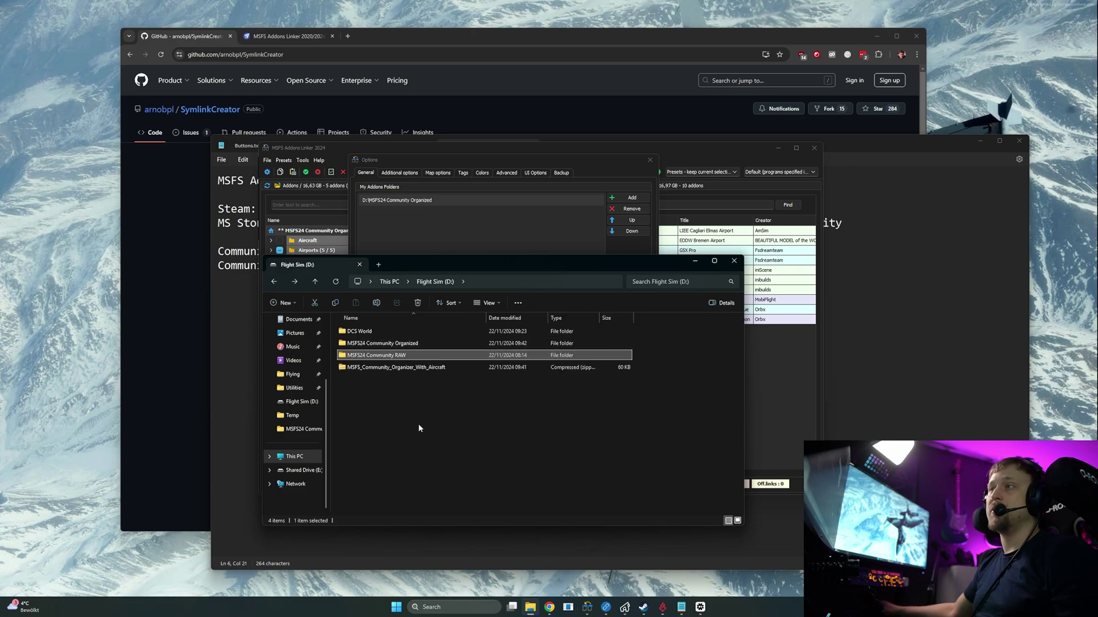
{"action": "left_click", "coordinate": [419, 428]}
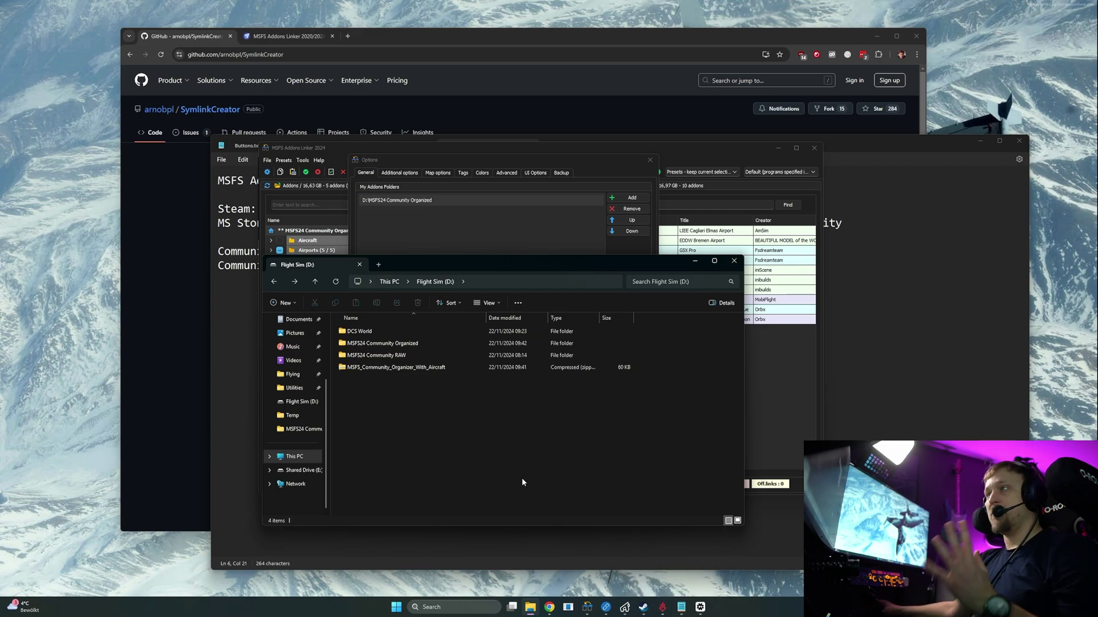
{"action": "left_click", "coordinate": [701, 609]}
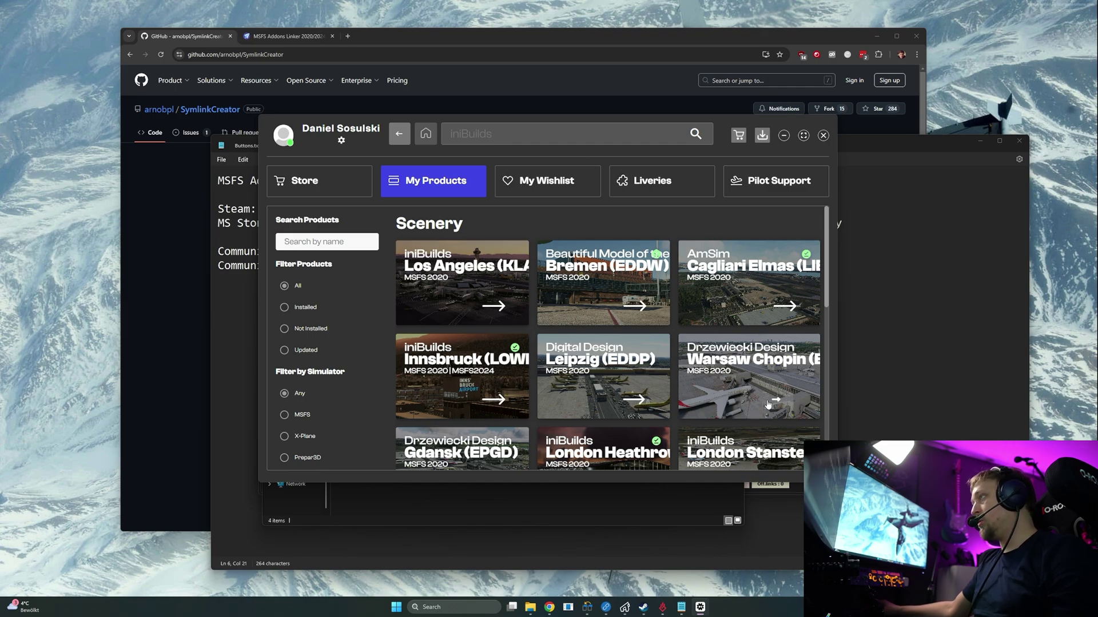
- Open the Warsaw Chopin scenery by Drzewiecki Design under My Products > Scenery
{"action": "left_click", "coordinate": [754, 389]}
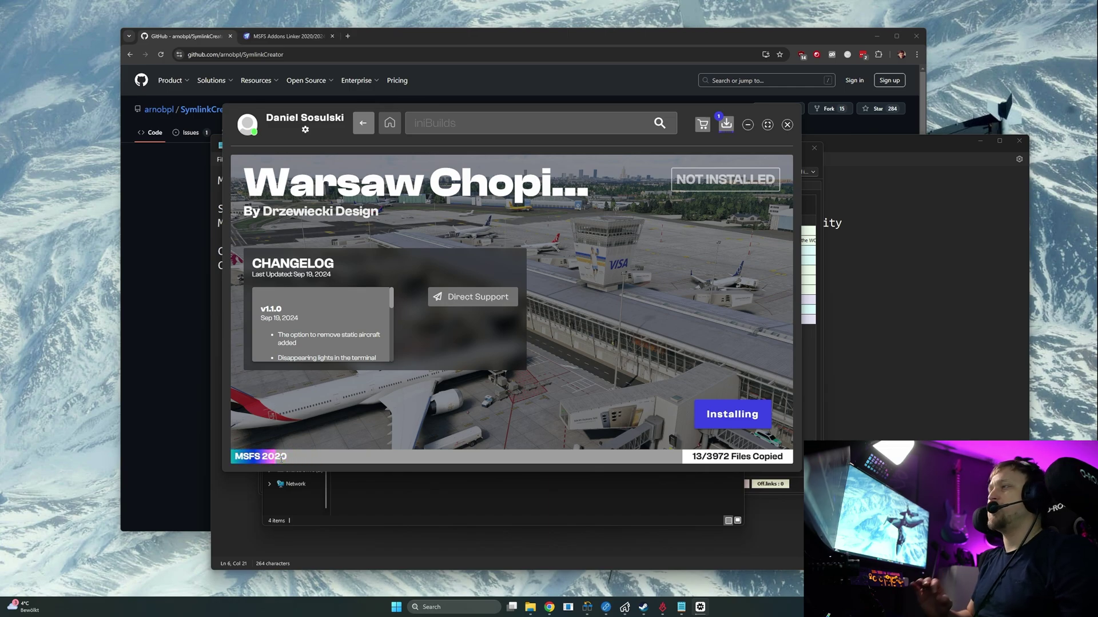
- Open D:\MSFS24 Community RAW\inibuilds Library and peek into the new drzewieckidesign-epwa folder
{"action": "left_click", "coordinate": [487, 486]}
{"action": "left_click", "coordinate": [386, 357]}
{"action": "double_click", "coordinate": [386, 357]}
{"action": "double_click", "coordinate": [377, 332]}
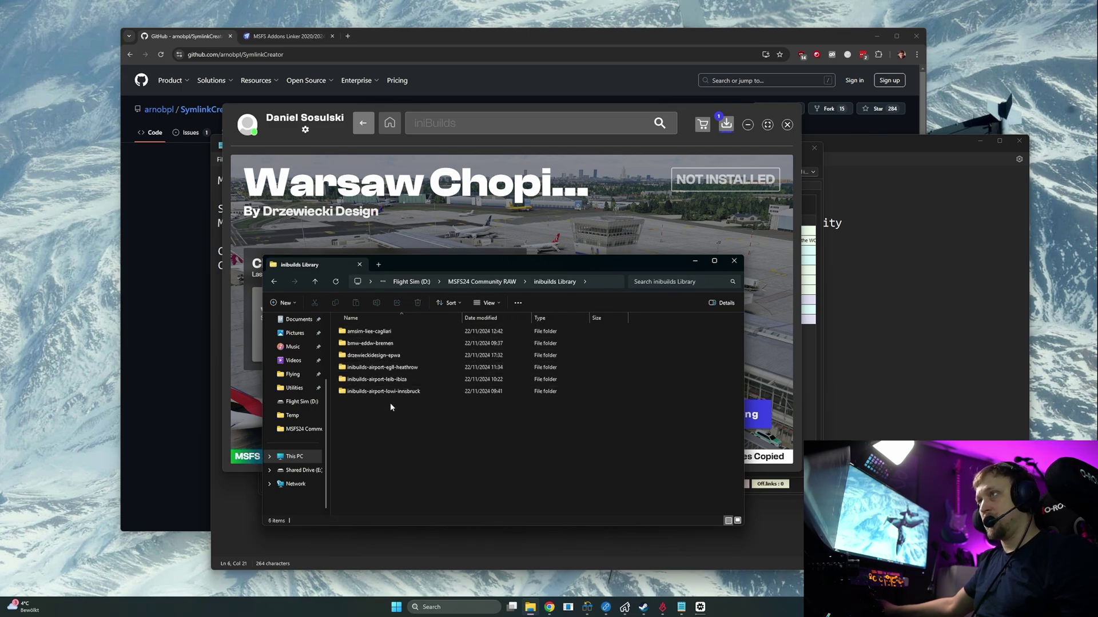
{"action": "left_click", "coordinate": [353, 360]}
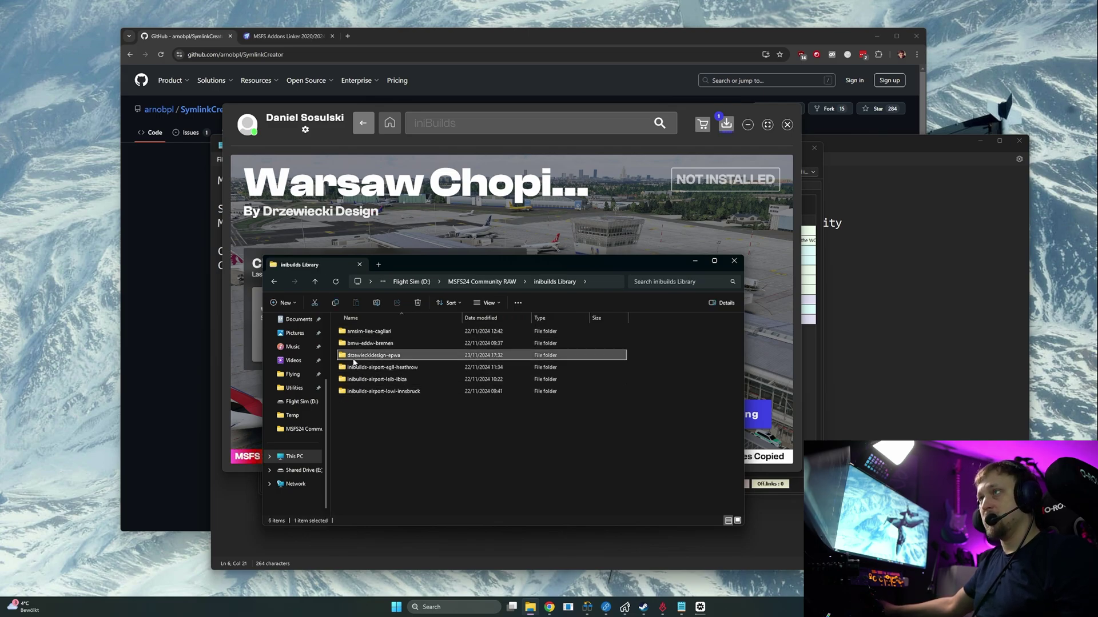
{"action": "mouse_move", "coordinate": [371, 359]}
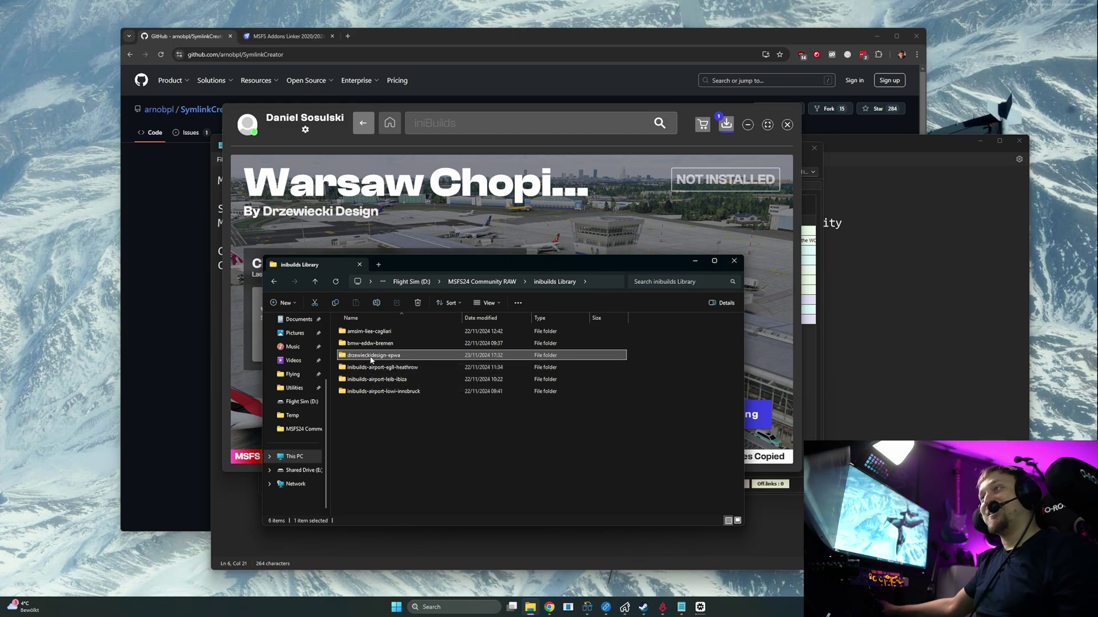
{"action": "double_click", "coordinate": [389, 357]}
{"action": "key", "text": "alt+Left"}
{"action": "left_click", "coordinate": [436, 446]}
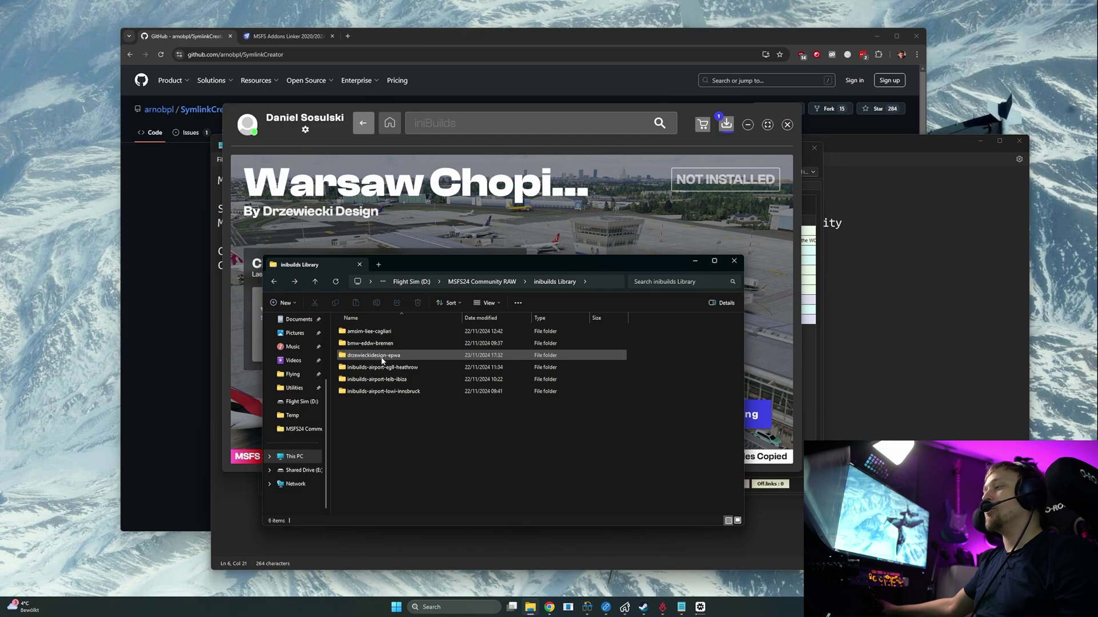
- Set Symlink Creator's destination path to D:\MSFS24 Community Organized\Airports\Europe\Poland
{"action": "left_click", "coordinate": [605, 607]}
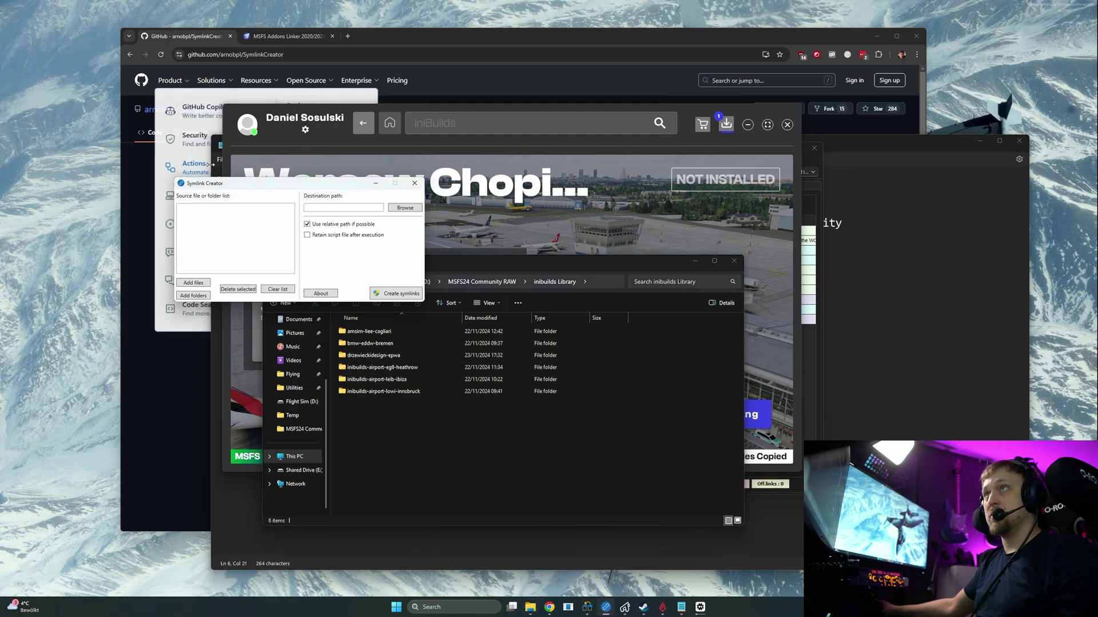
{"action": "left_click_drag", "start_coordinate": [220, 186], "coordinate": [392, 406]}
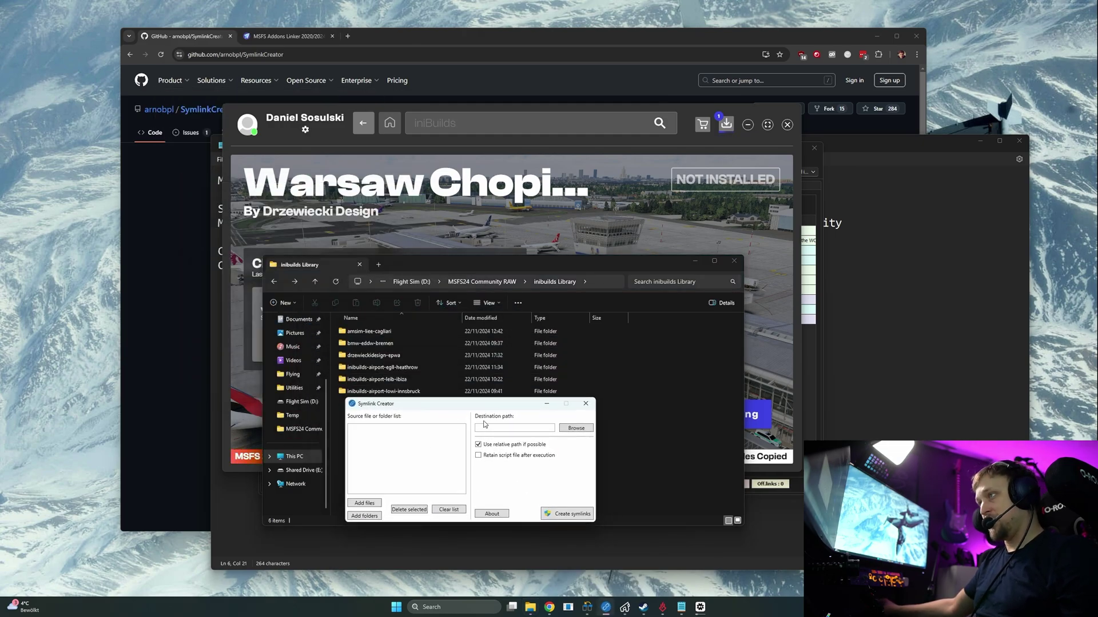
{"action": "left_click", "coordinate": [582, 433]}
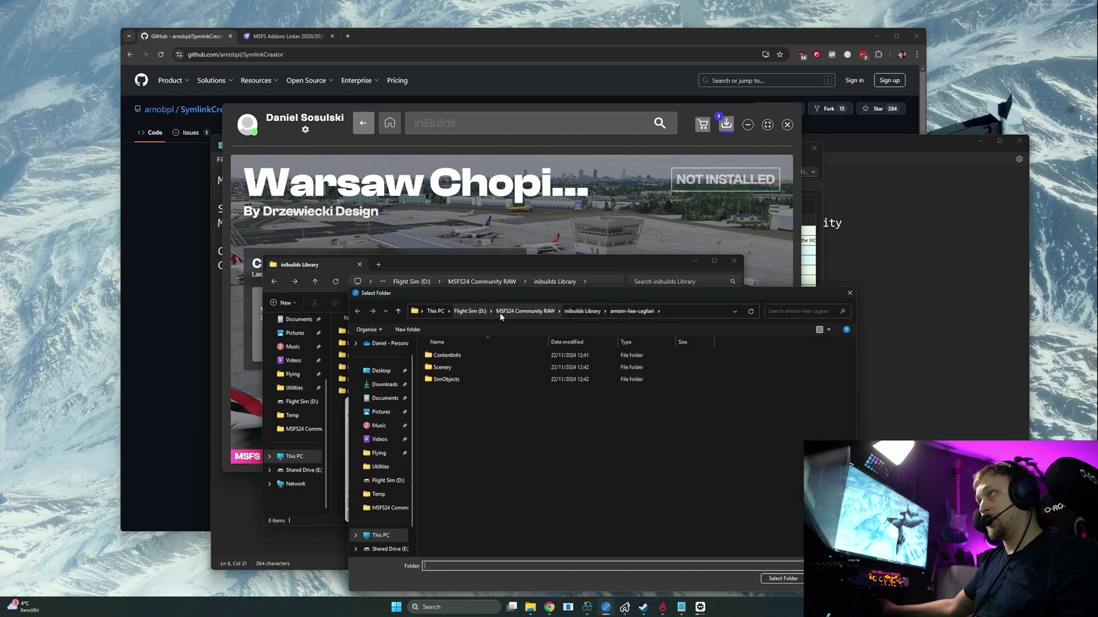
{"action": "left_click", "coordinate": [470, 311]}
{"action": "left_click", "coordinate": [485, 368]}
{"action": "double_click", "coordinate": [484, 369]}
{"action": "double_click", "coordinate": [461, 367]}
{"action": "left_click", "coordinate": [463, 381]}
{"action": "double_click", "coordinate": [441, 379]}
{"action": "scroll", "coordinate": [460, 400], "scroll_direction": "down", "scroll_amount": 6}
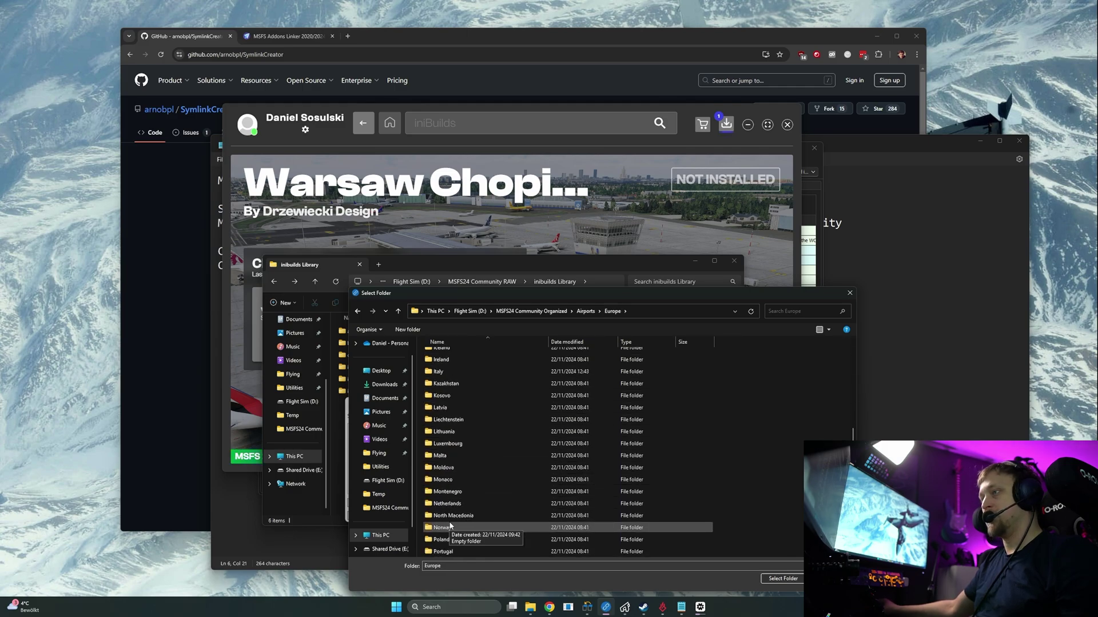
{"action": "double_click", "coordinate": [444, 540]}
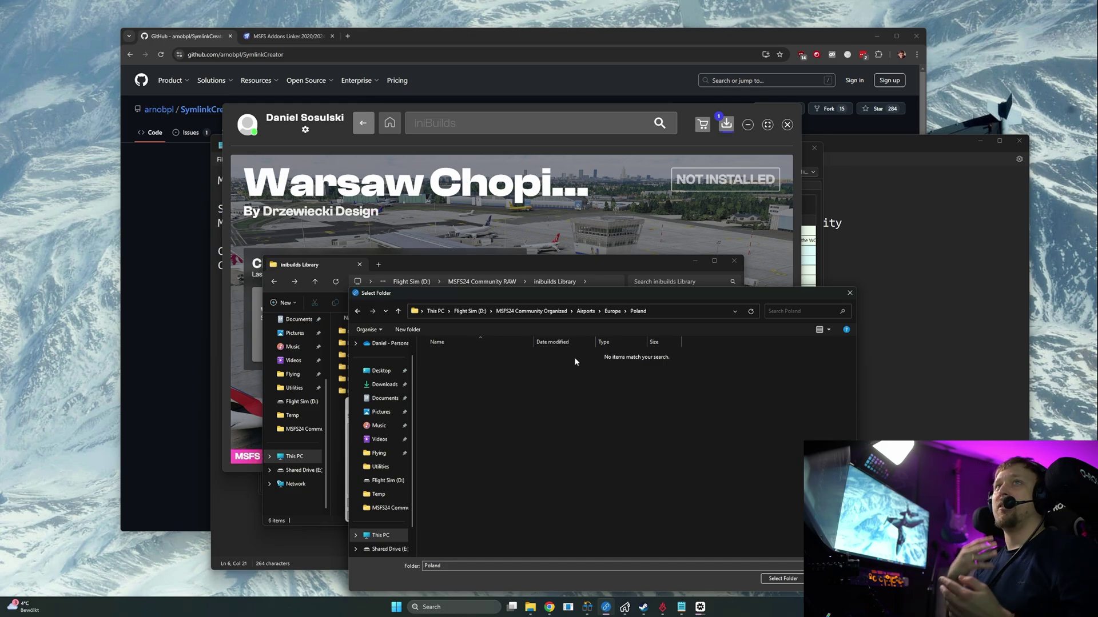
{"action": "left_click", "coordinate": [782, 578]}
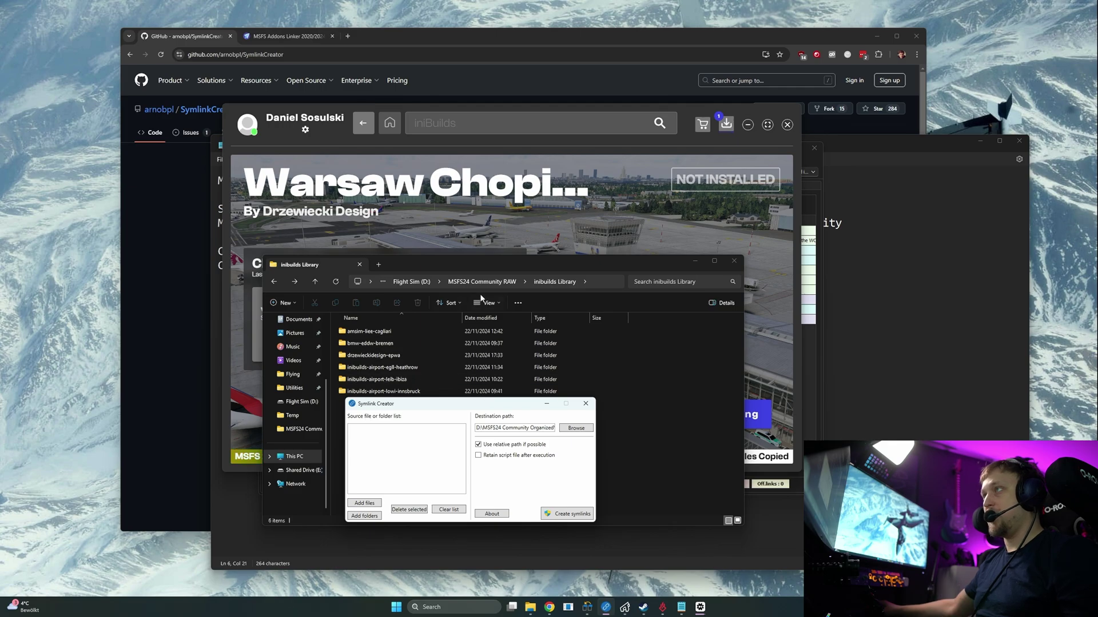
- Add MSFS24 Community RAW\inibuilds Library\drzewieckidesign-epwa as the link source folder
{"action": "left_click", "coordinate": [364, 516]}
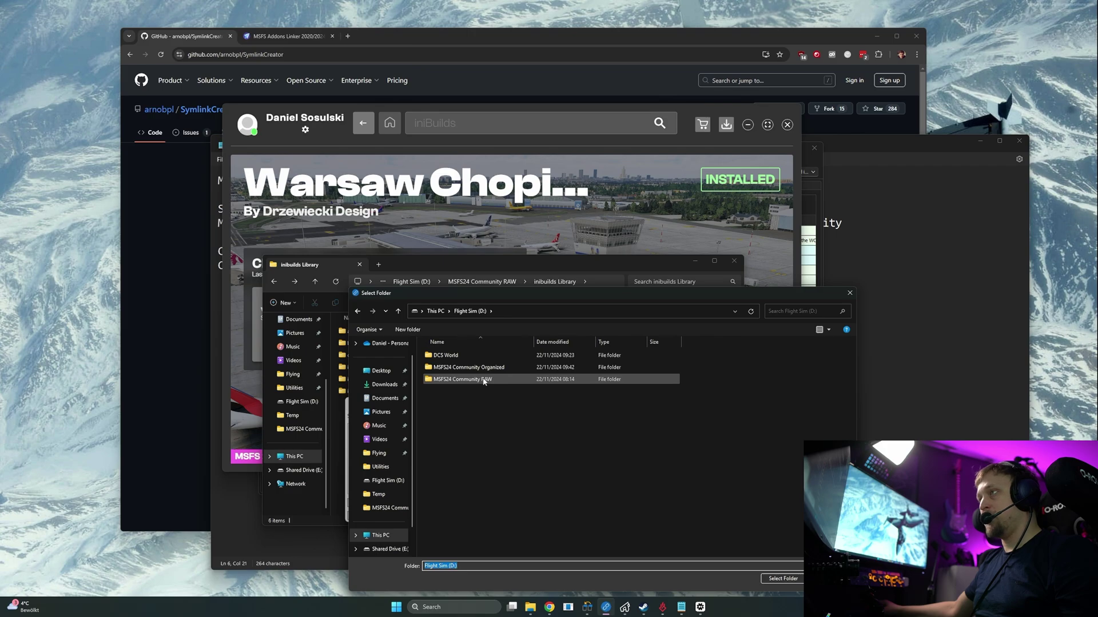
{"action": "left_click", "coordinate": [484, 381]}
{"action": "double_click", "coordinate": [484, 381]}
{"action": "double_click", "coordinate": [466, 367]}
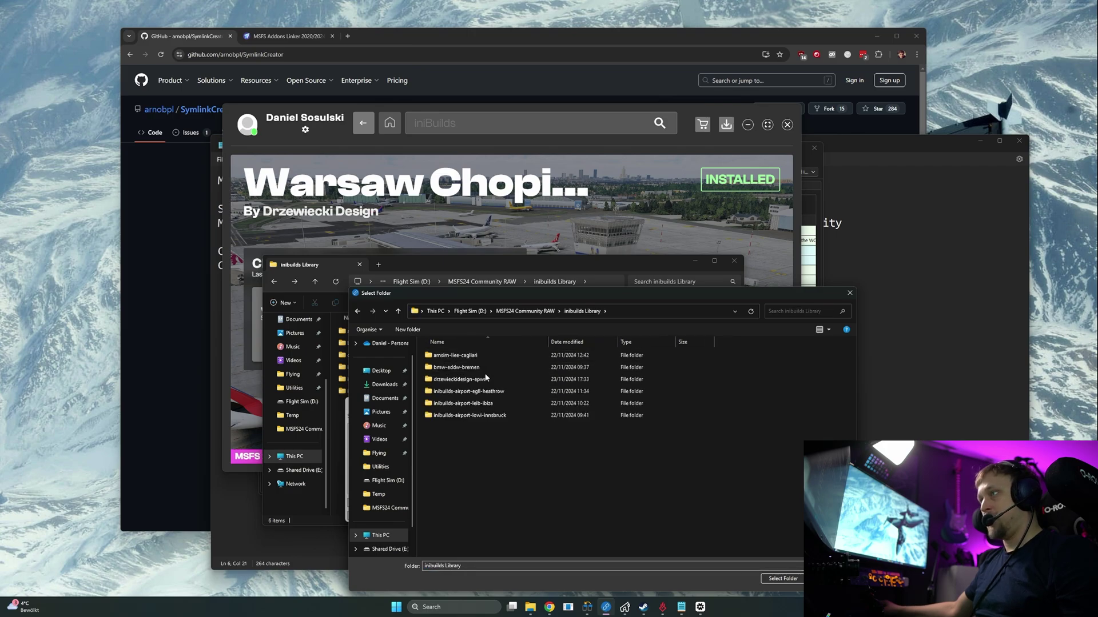
{"action": "left_click", "coordinate": [446, 381]}
{"action": "double_click", "coordinate": [462, 381]}
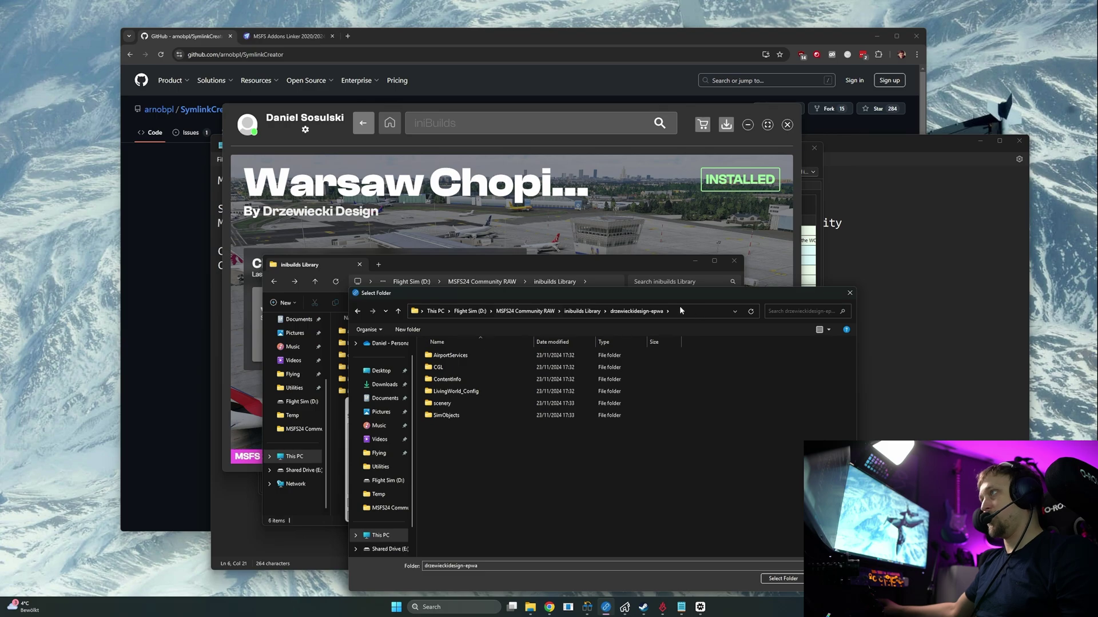
{"action": "left_click", "coordinate": [782, 578]}
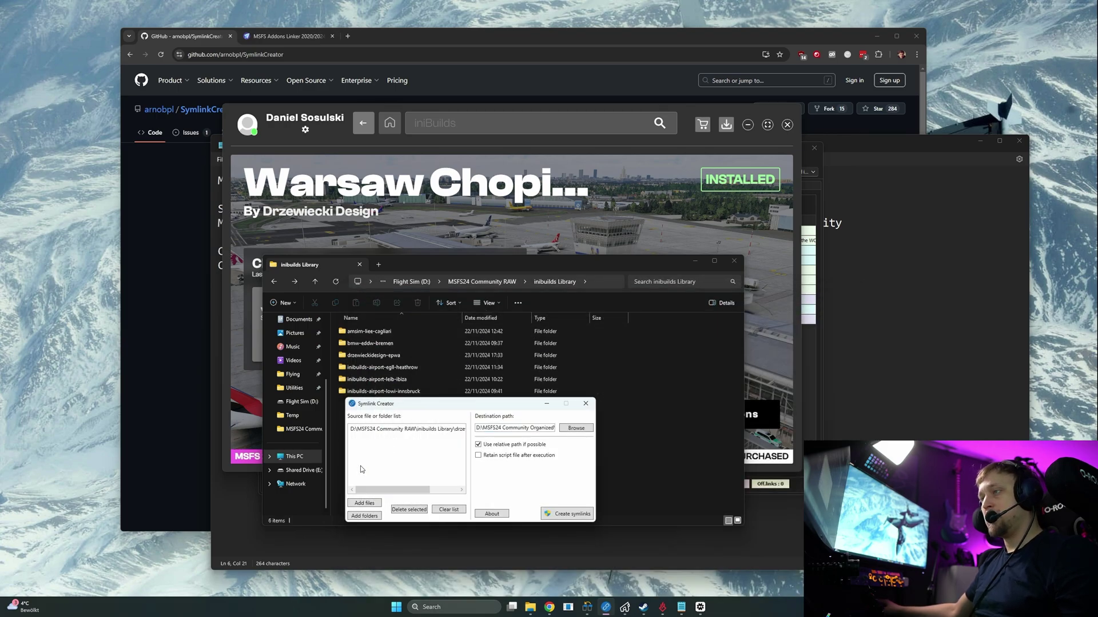
- Create the symlink, dismiss the Done message, and close Symlink Creator
{"action": "left_click", "coordinate": [572, 513]}
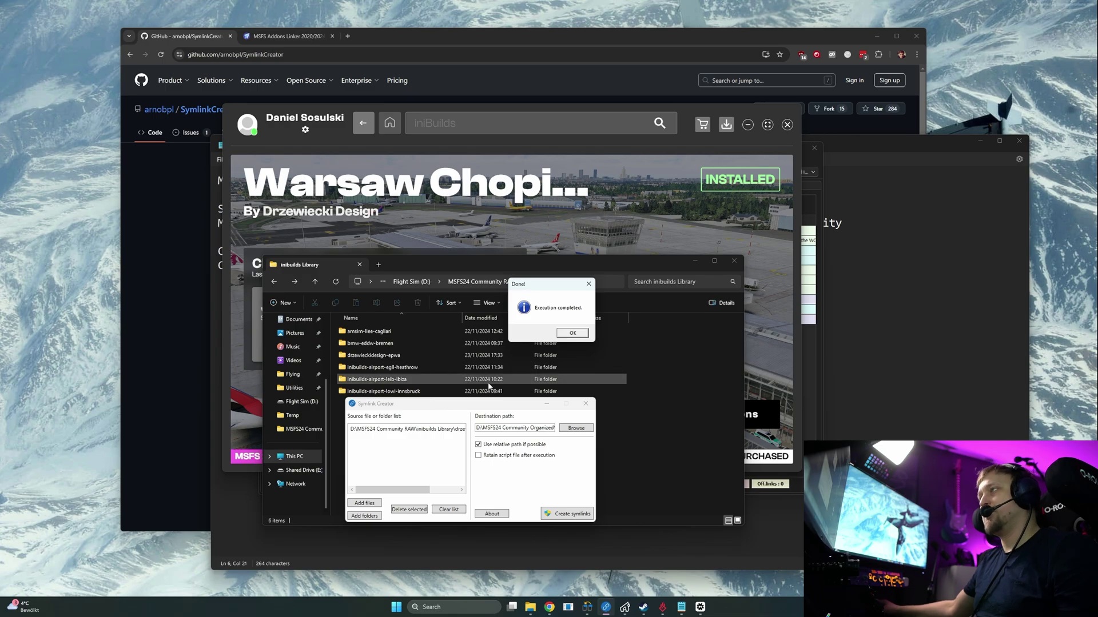
{"action": "left_click", "coordinate": [572, 334]}
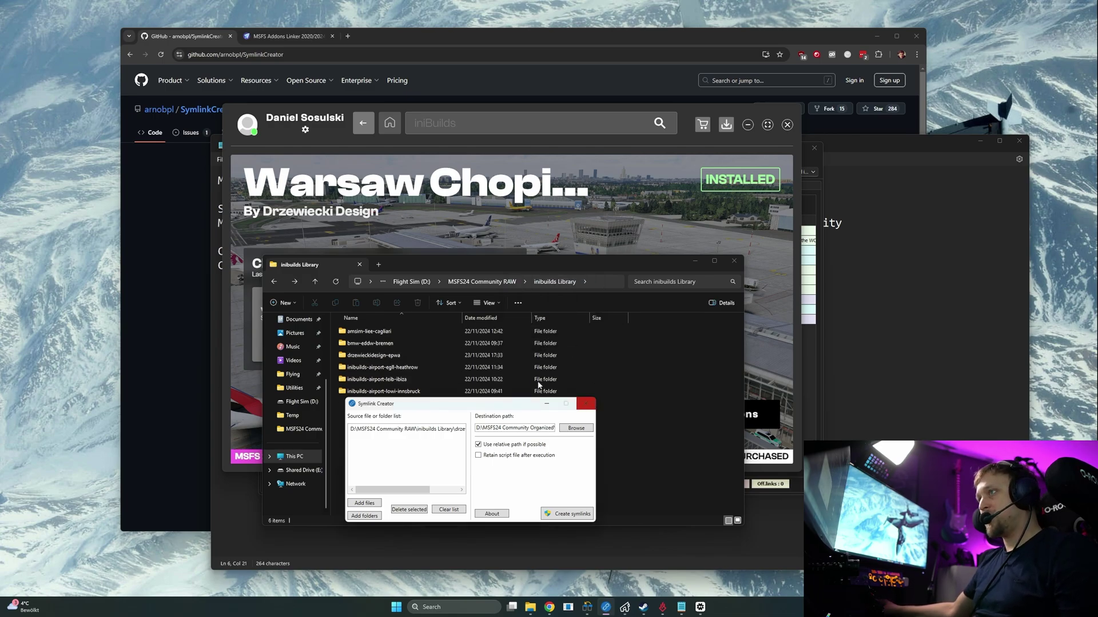
{"action": "left_click", "coordinate": [586, 404]}
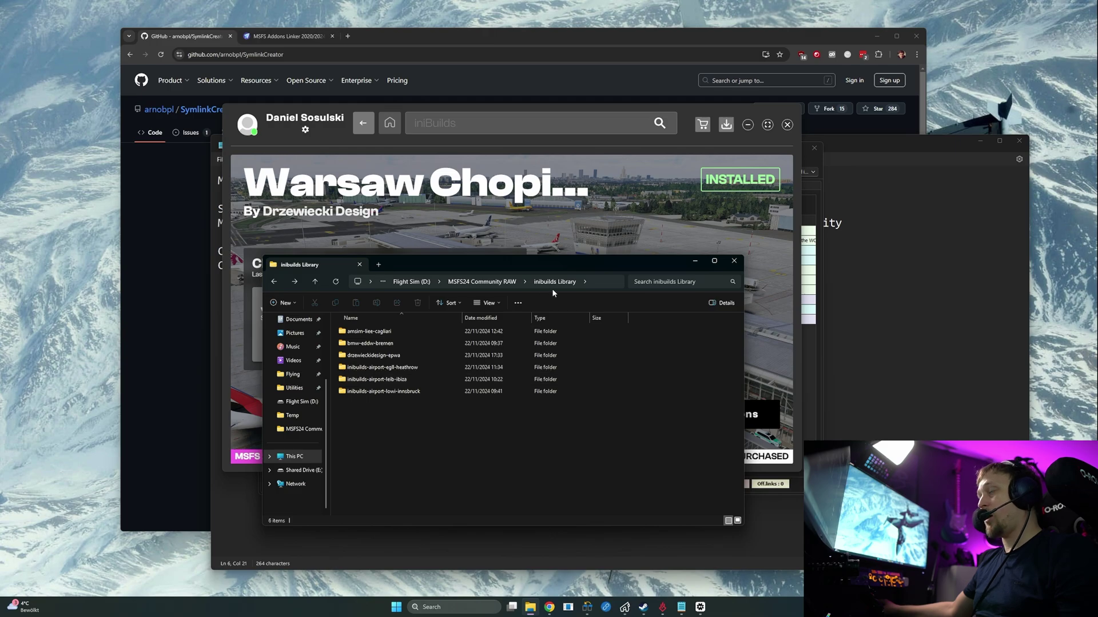
- Browse from D: through MSFS24 Community Organized\Airports\Europe\Poland into drzewieckidesign-epwa
{"action": "left_click", "coordinate": [412, 281]}
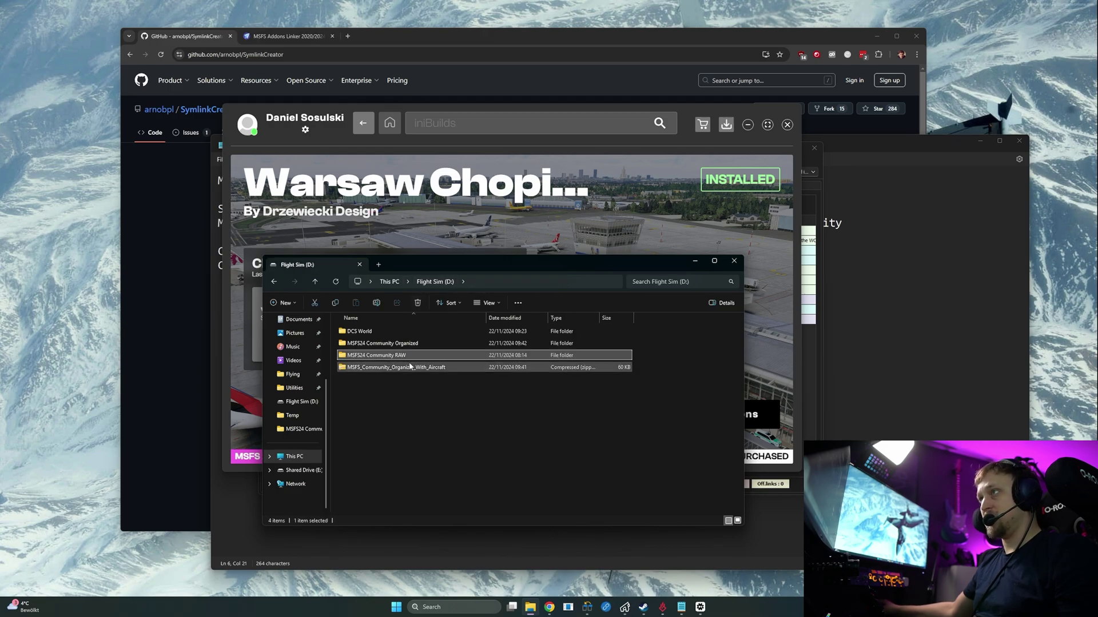
{"action": "double_click", "coordinate": [389, 344]}
{"action": "double_click", "coordinate": [386, 344]}
{"action": "double_click", "coordinate": [369, 355]}
{"action": "scroll", "coordinate": [369, 393], "scroll_direction": "down", "scroll_amount": 8}
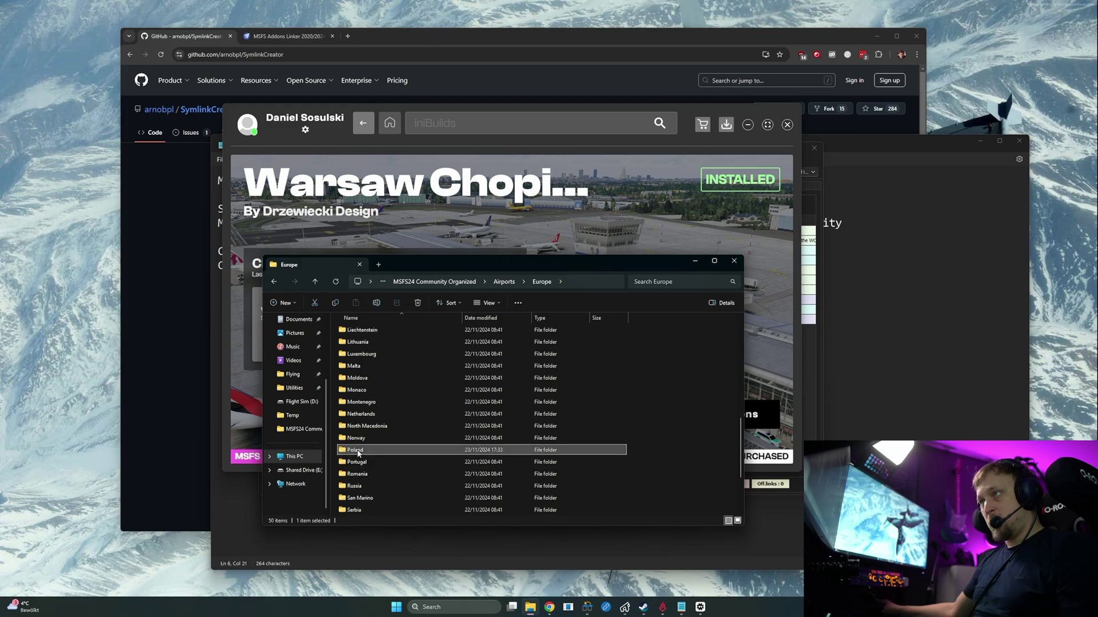
{"action": "double_click", "coordinate": [357, 449]}
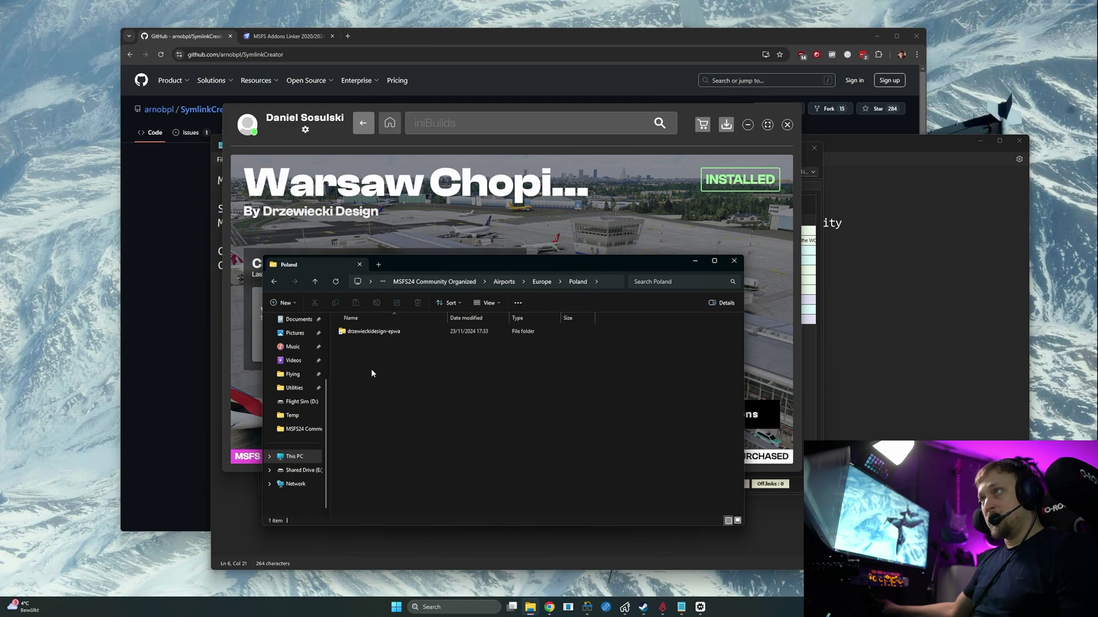
{"action": "double_click", "coordinate": [374, 331]}
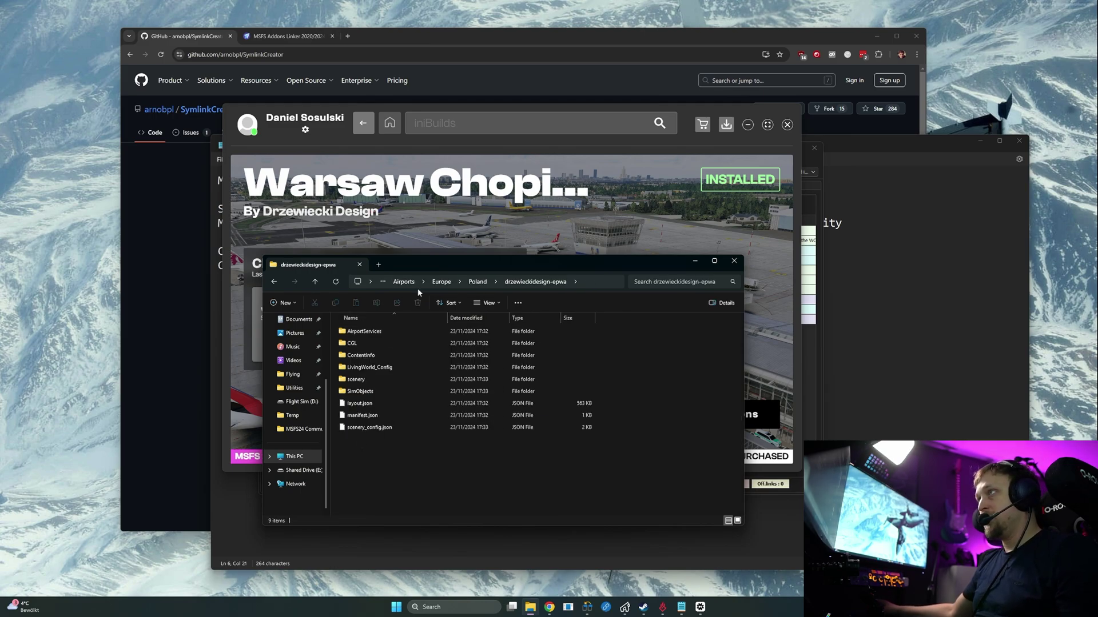
- Check the folder's full address path and select all 9 scenery items inside it
{"action": "left_click", "coordinate": [599, 285]}
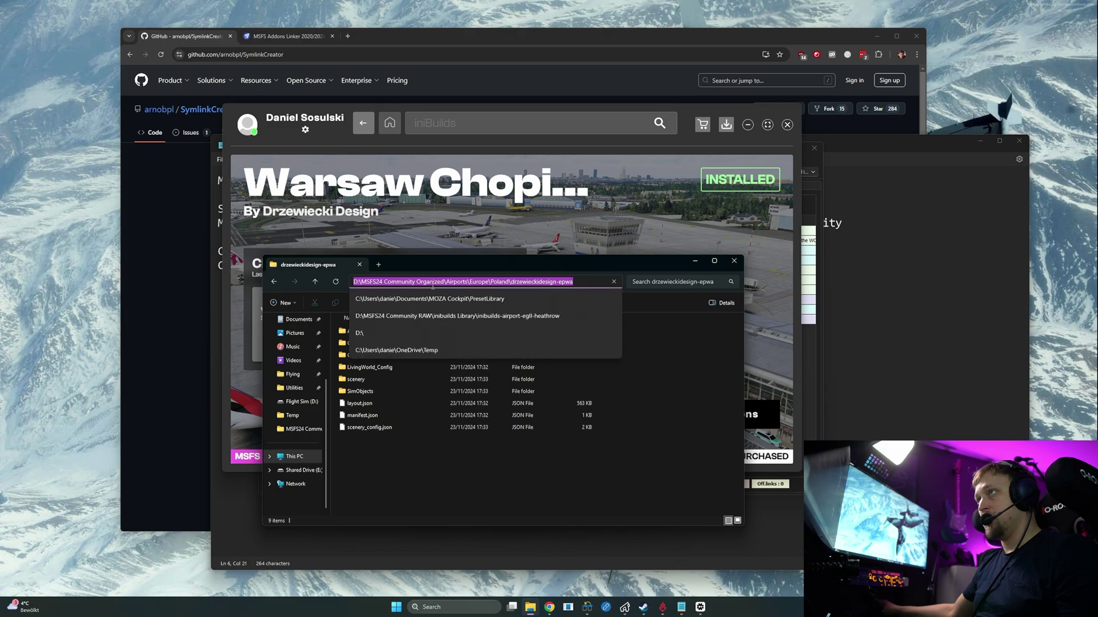
{"action": "key", "text": "Escape"}
{"action": "key", "text": "ctrl+a"}
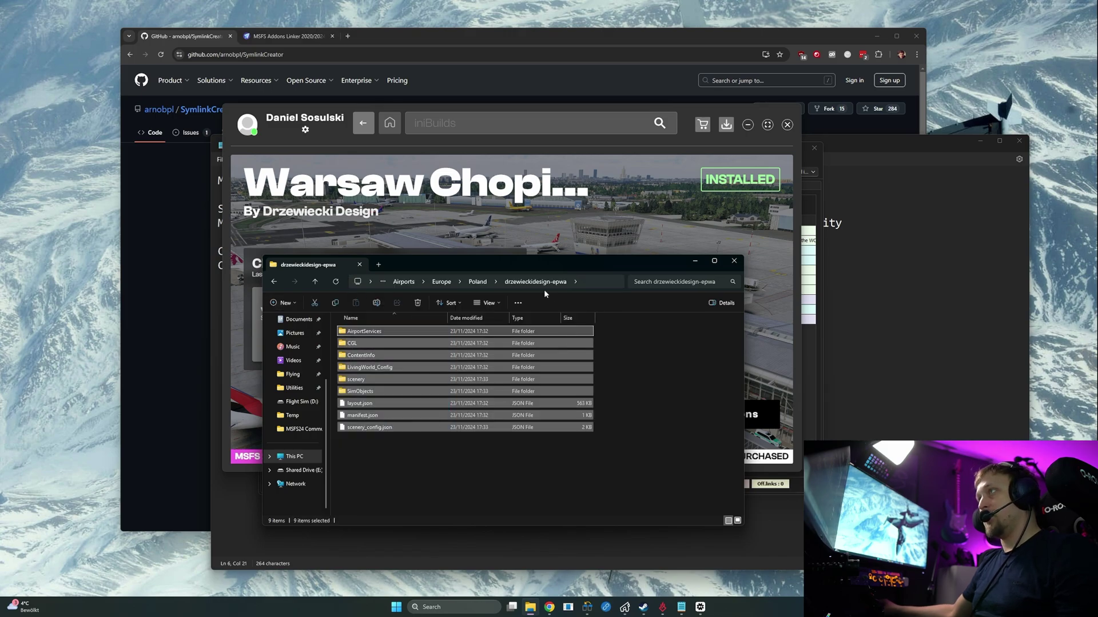
{"action": "left_click", "coordinate": [575, 284]}
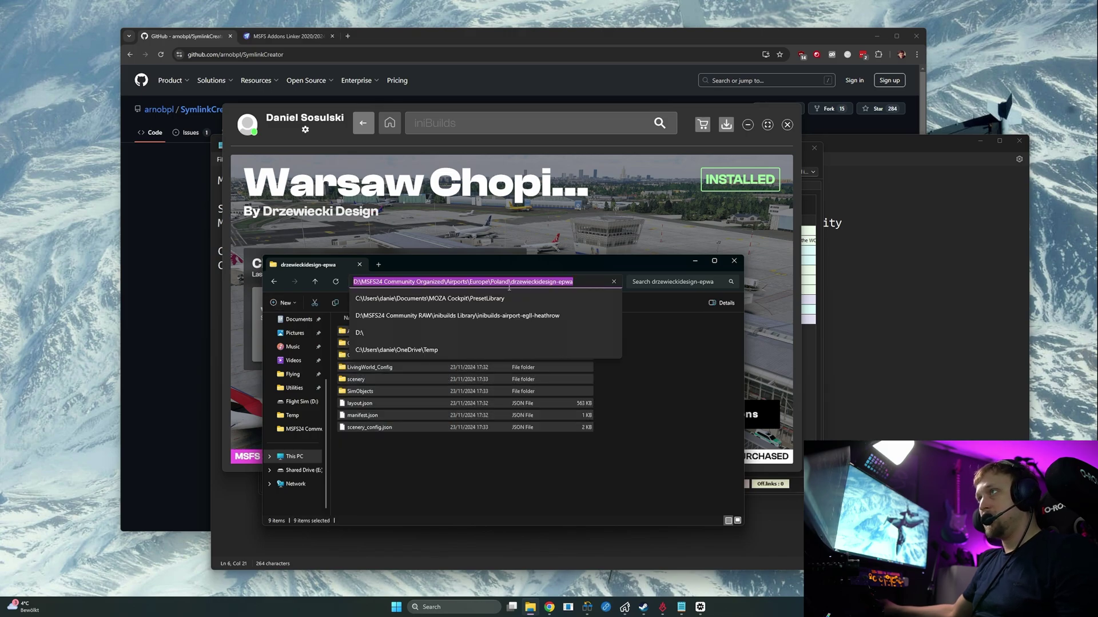
{"action": "left_click", "coordinate": [416, 281]}
{"action": "left_click", "coordinate": [480, 473]}
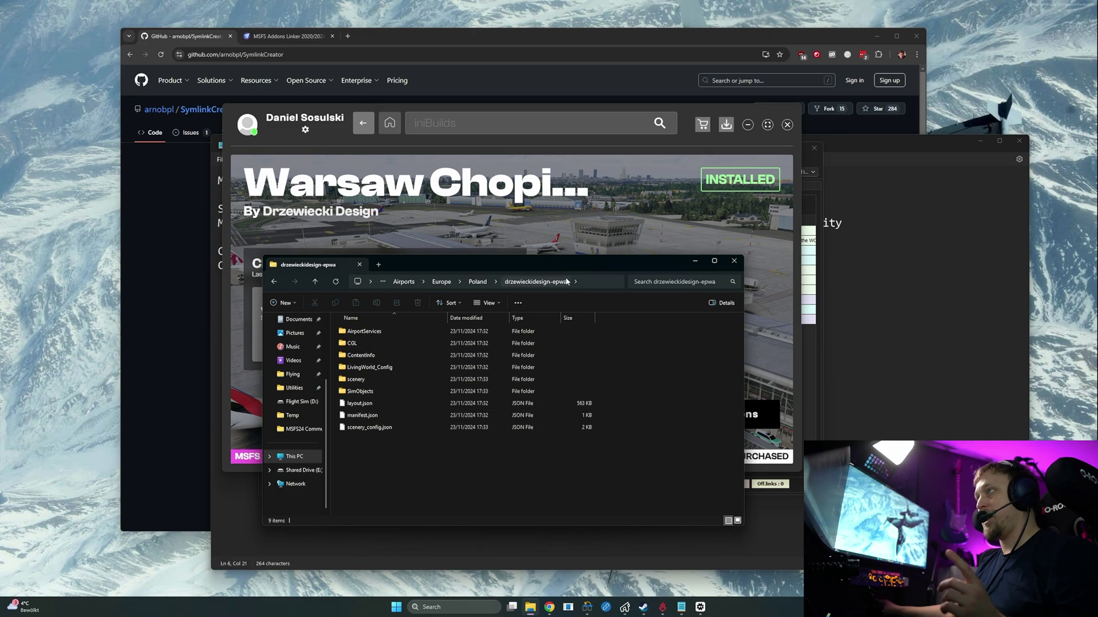
{"action": "left_click", "coordinate": [595, 283]}
{"action": "left_click", "coordinate": [545, 462]}
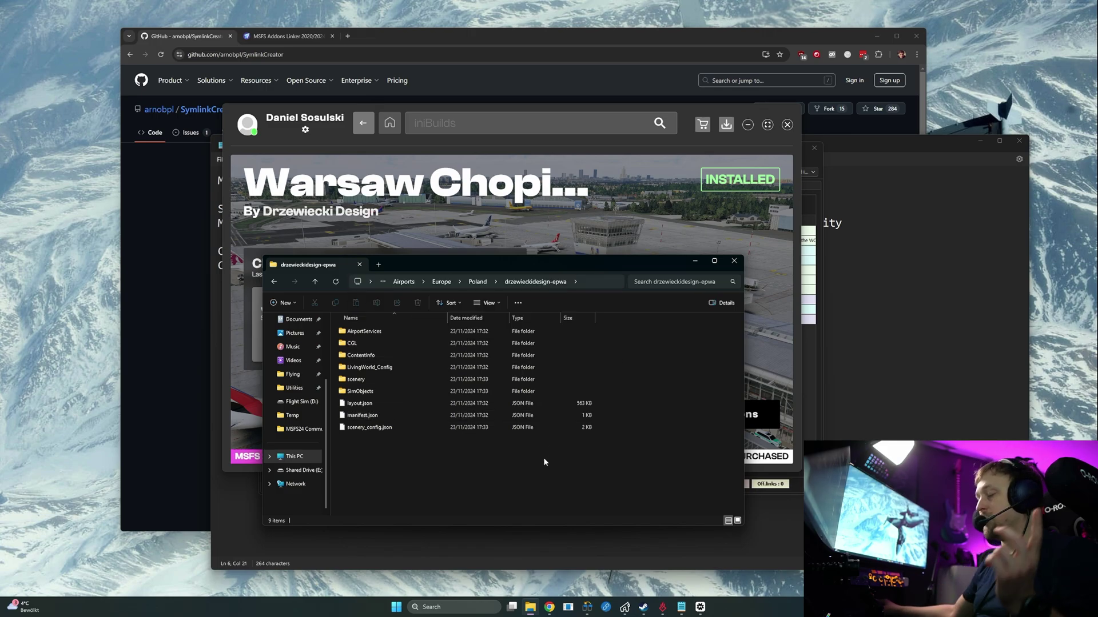
- Bring Addons Linker forward, close the Options dialog and refresh the add-on list
{"action": "left_click", "coordinate": [567, 607]}
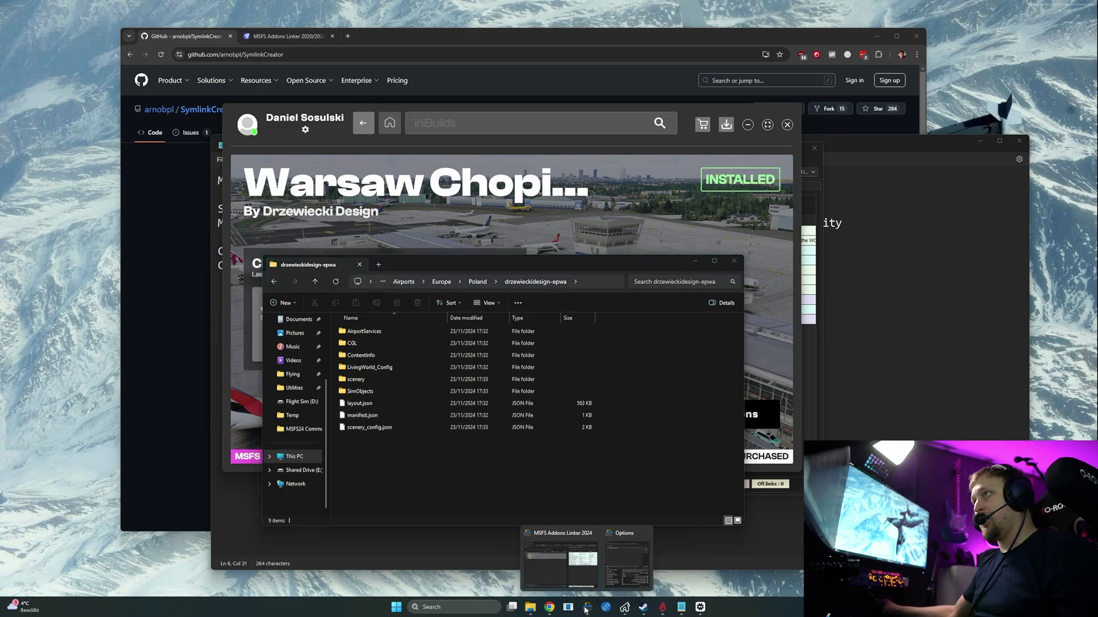
{"action": "left_click", "coordinate": [546, 562]}
{"action": "left_click", "coordinate": [650, 160]}
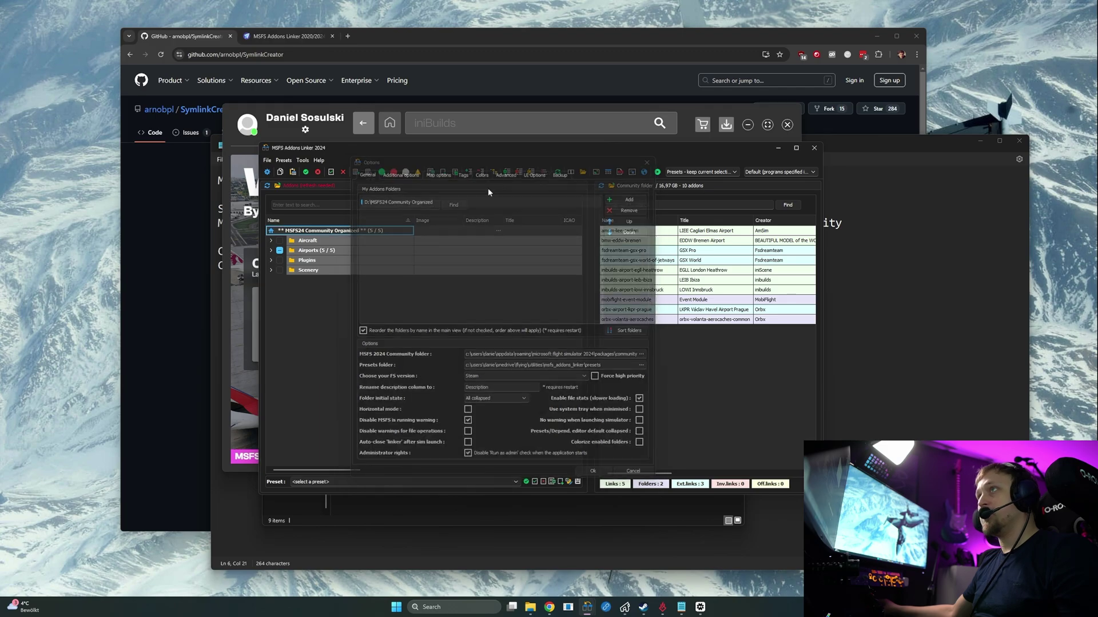
{"action": "left_click", "coordinate": [268, 186]}
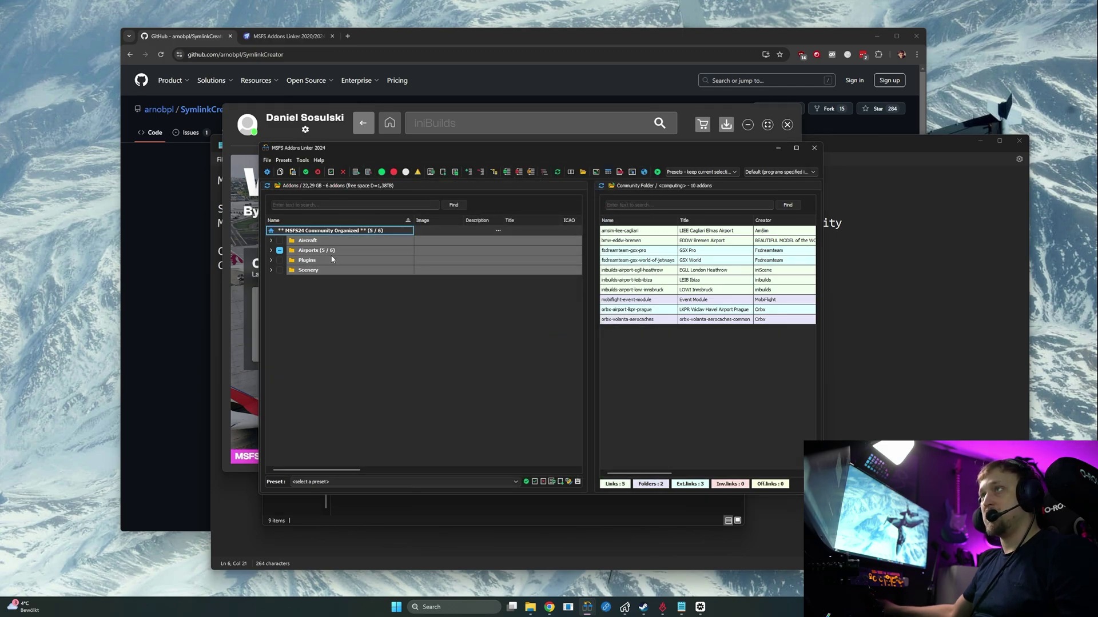
- Tick Poland under Airports > Europe and expand it to show drzewieckidesign-epwa
{"action": "left_click", "coordinate": [272, 251]}
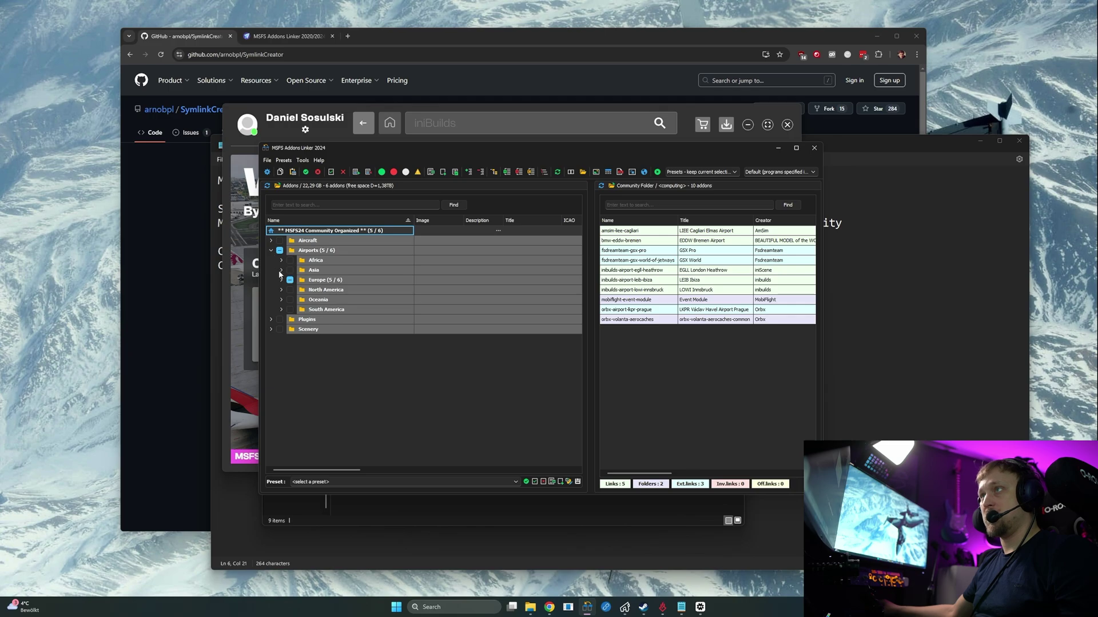
{"action": "left_click", "coordinate": [281, 280]}
{"action": "scroll", "coordinate": [340, 327], "scroll_direction": "down", "scroll_amount": 8}
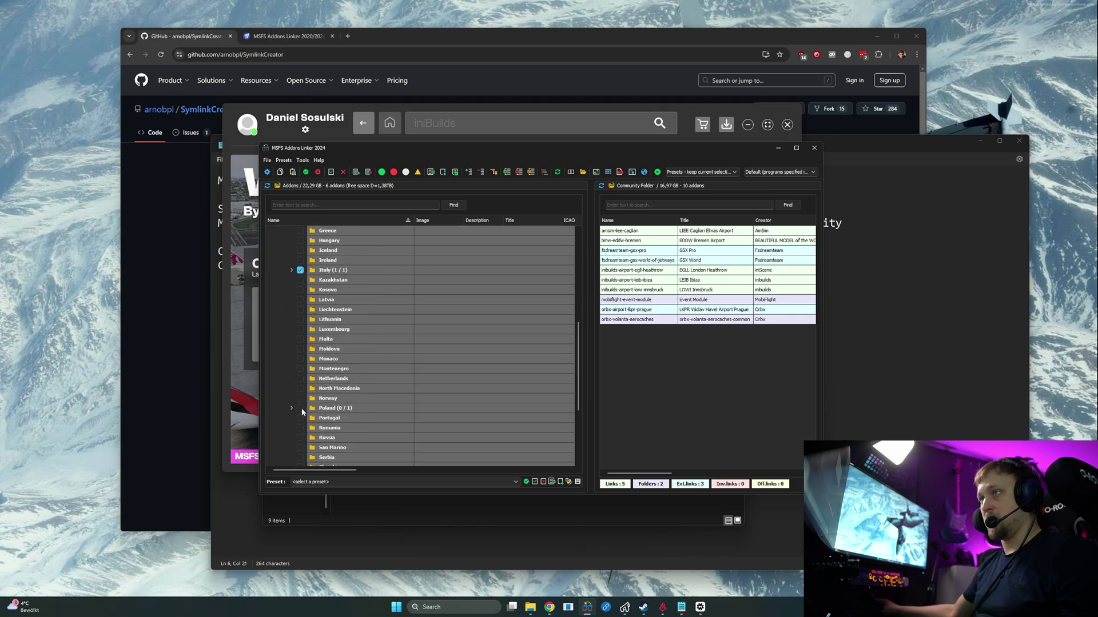
{"action": "left_click", "coordinate": [300, 408]}
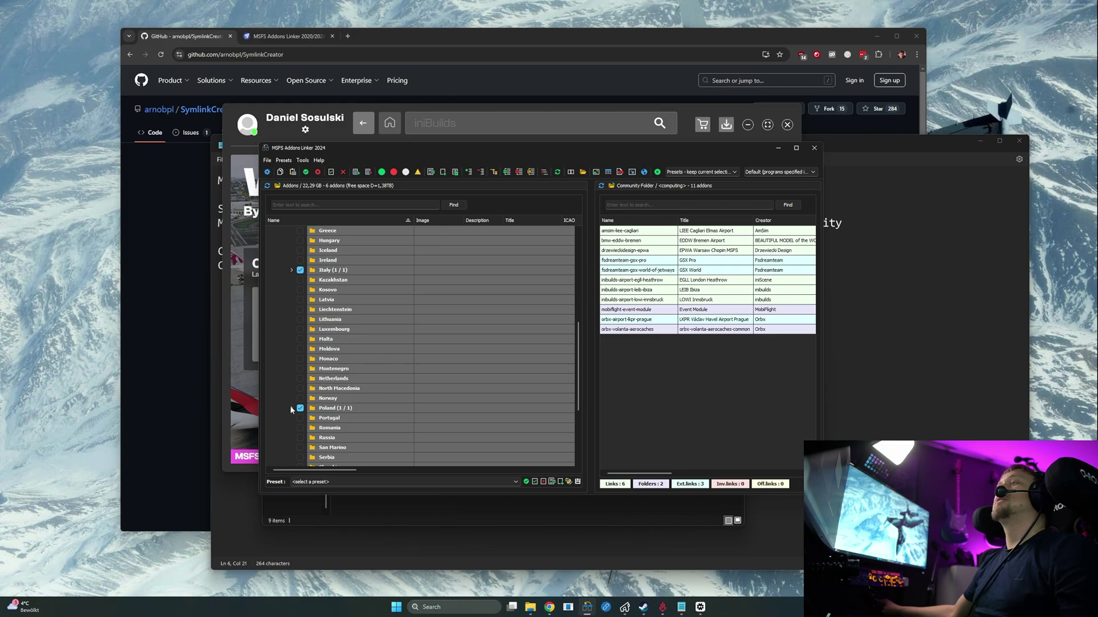
{"action": "left_click", "coordinate": [291, 408]}
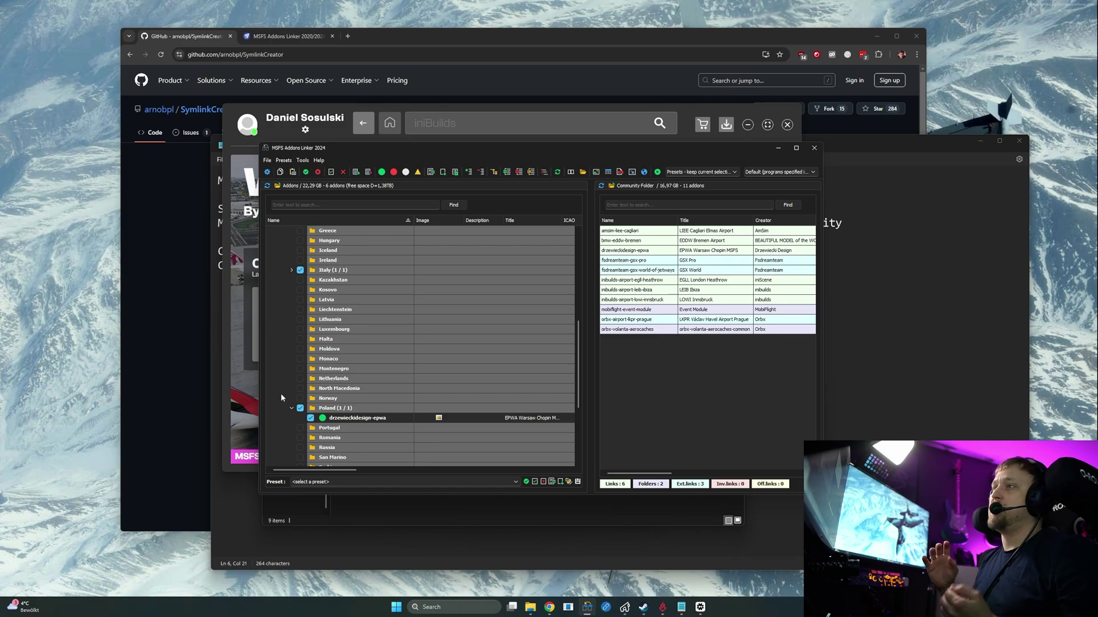
- Scroll through the owned scenery in iniBuilds Manager's My Products page, then minimise the launcher
{"action": "left_click", "coordinate": [700, 607]}
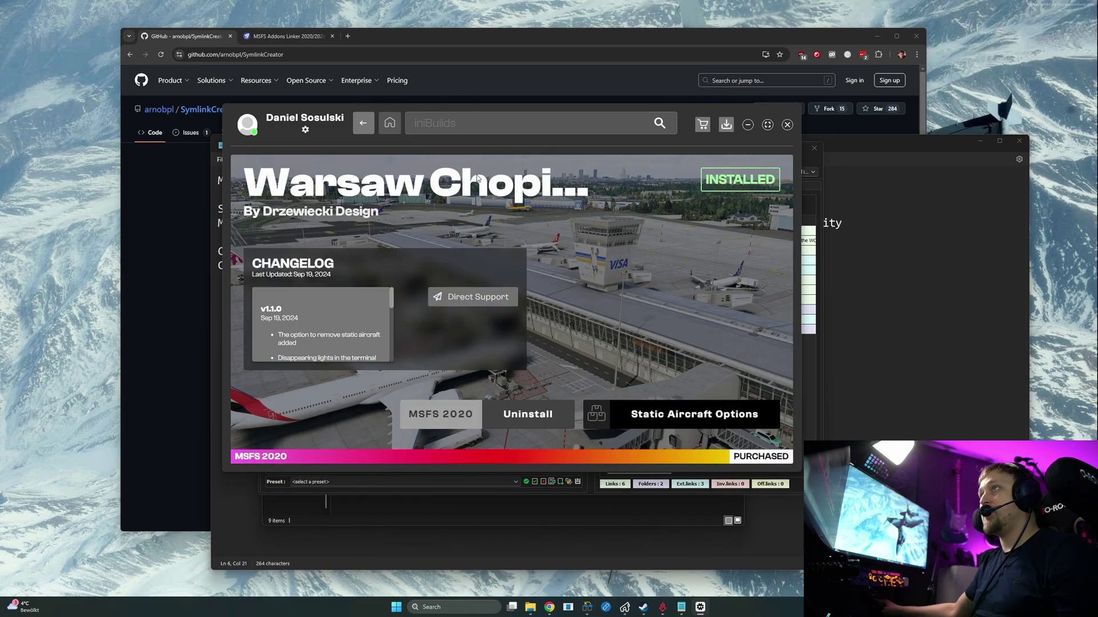
{"action": "left_click", "coordinate": [384, 126]}
{"action": "left_click", "coordinate": [269, 400]}
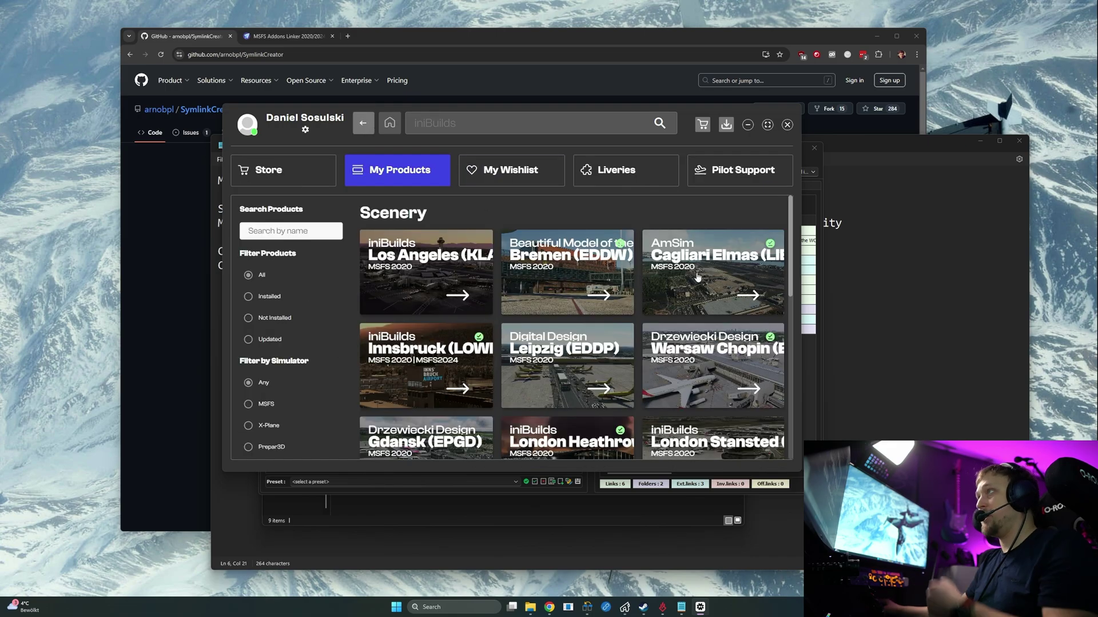
{"action": "scroll", "coordinate": [680, 272], "scroll_direction": "down", "scroll_amount": 4}
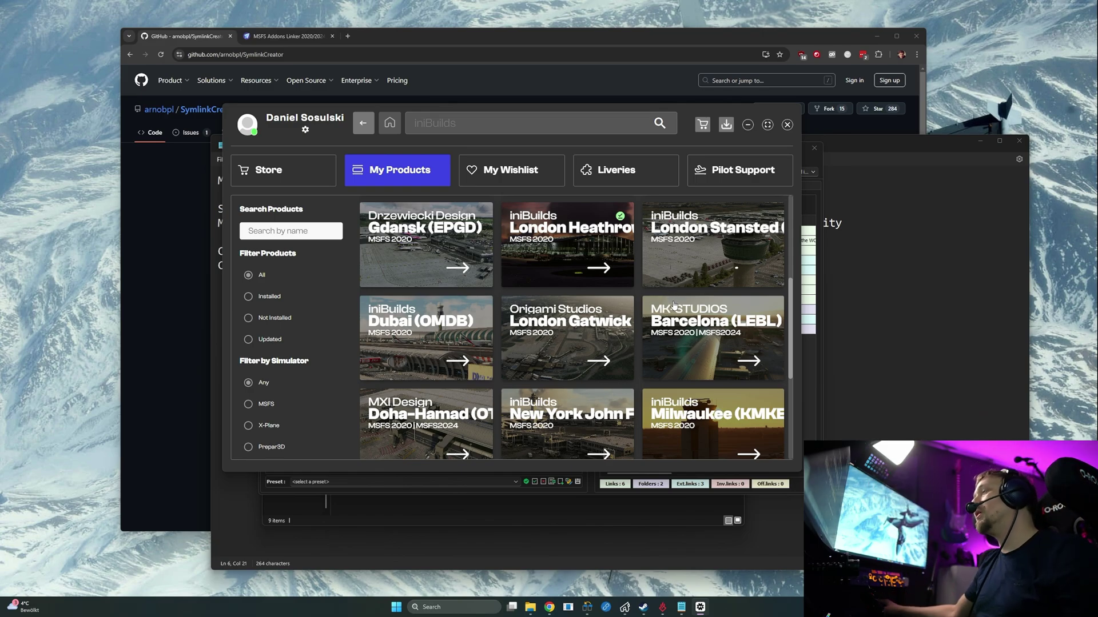
{"action": "left_click", "coordinate": [748, 124]}
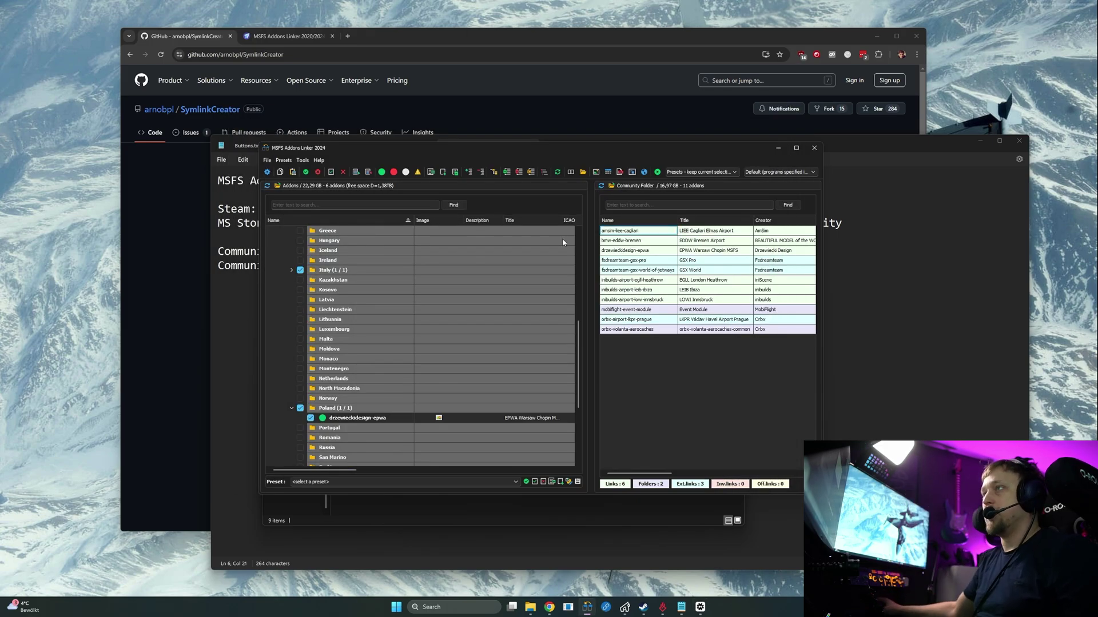
- Scroll to the top of the Addons tree and collapse Europe, leaving Airports at 6 / 6
{"action": "scroll", "coordinate": [431, 311], "scroll_direction": "up", "scroll_amount": 8}
{"action": "left_click", "coordinate": [281, 280]}
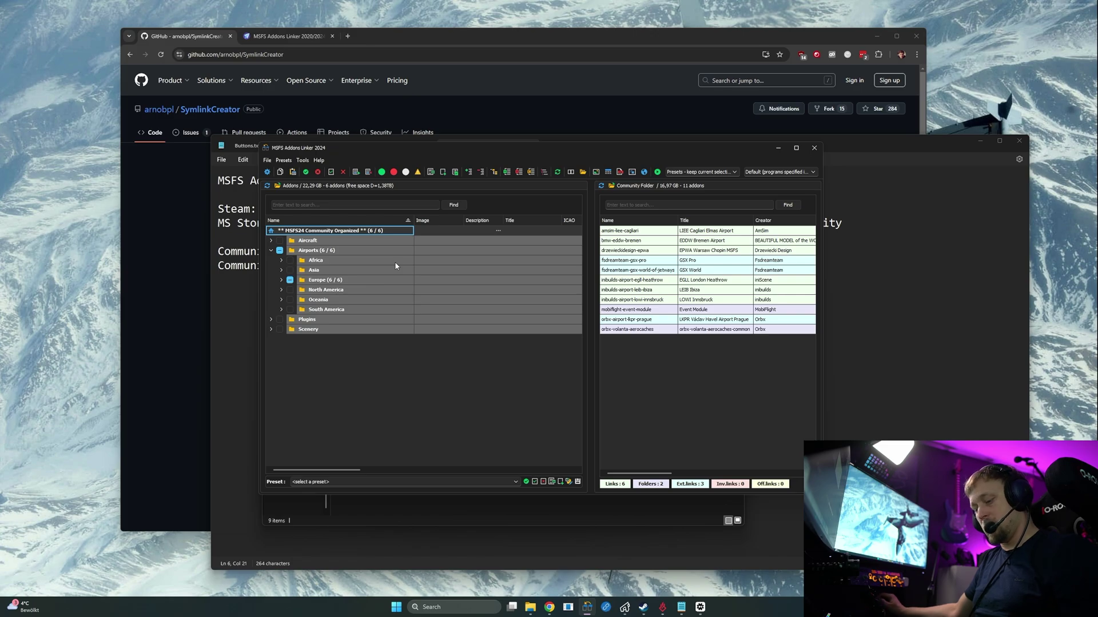
- Create a text channel named flight-sim-files under the GAMING category
{"action": "left_click", "coordinate": [344, 177]}
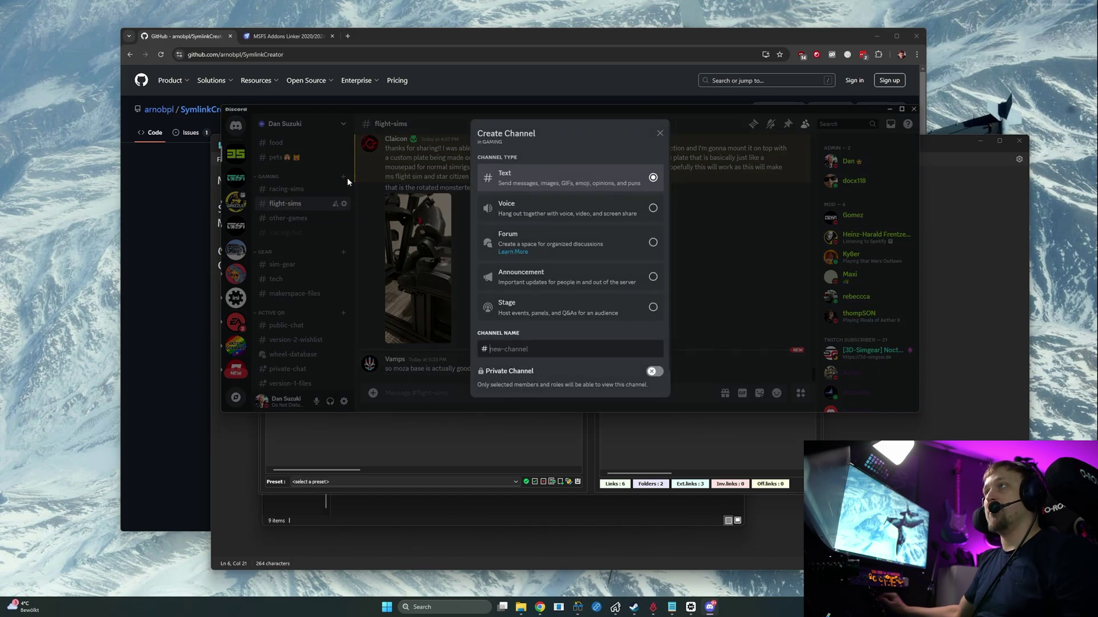
{"action": "type", "text": "flight-sim-files"}
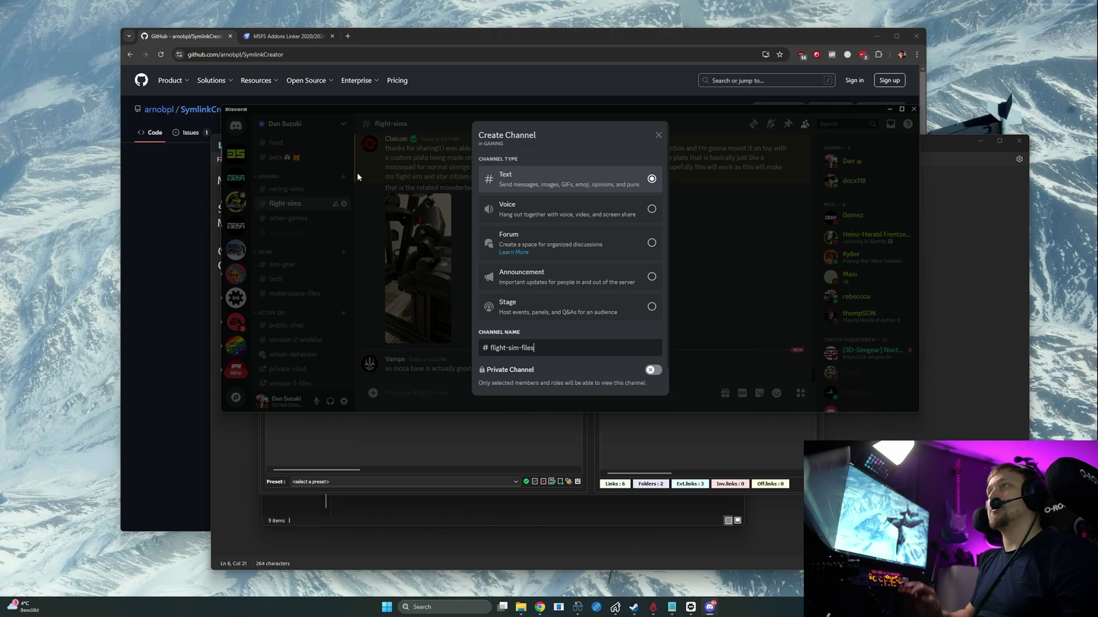
{"action": "key", "text": "Return"}
- Post MSFS_Community_Organizer_With_Aircraft.zip from Flight Sim (D:) into #flight-sim-files
{"action": "key", "text": "alt+Tab"}
{"action": "double_click", "coordinate": [529, 348]}
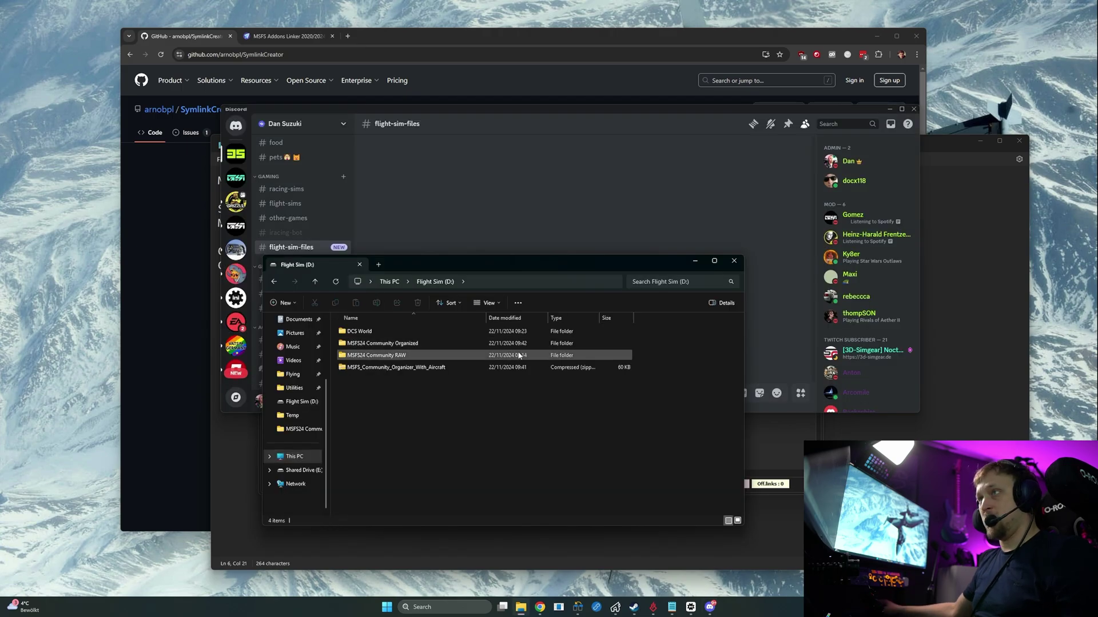
{"action": "left_click", "coordinate": [369, 369]}
{"action": "left_click_drag", "start_coordinate": [461, 264], "coordinate": [887, 228]}
{"action": "left_click_drag", "start_coordinate": [829, 330], "coordinate": [430, 392]}
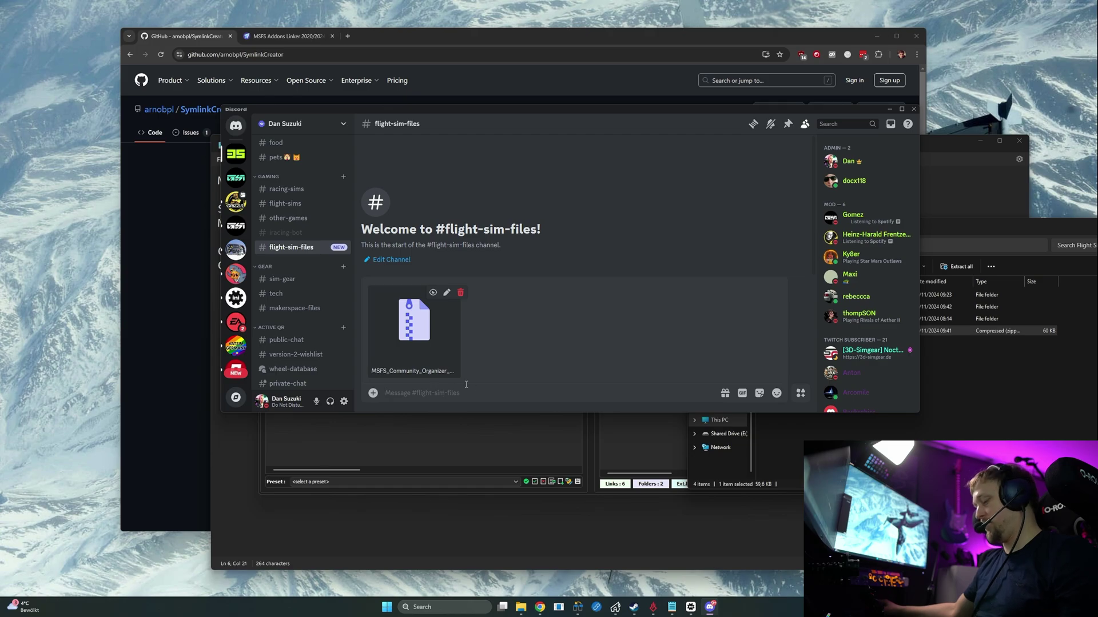
{"action": "key", "text": "Return"}
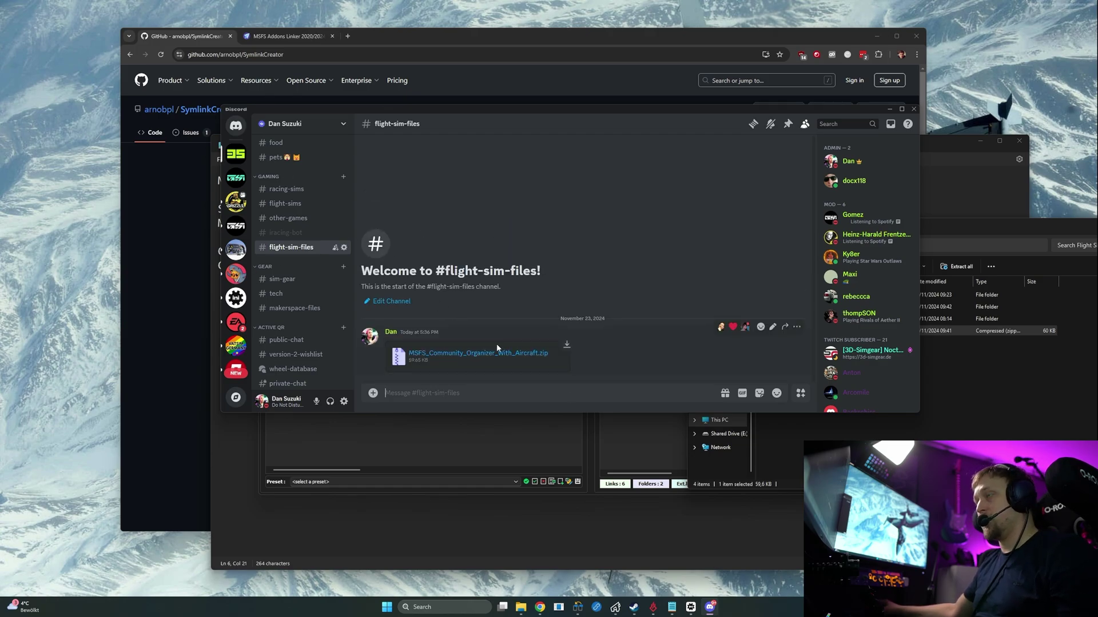
- Preview the organizer zip's contents on Flight Sim (D:), then return to the drive root
{"action": "left_click", "coordinate": [972, 366]}
{"action": "left_click_drag", "start_coordinate": [857, 223], "coordinate": [497, 180]}
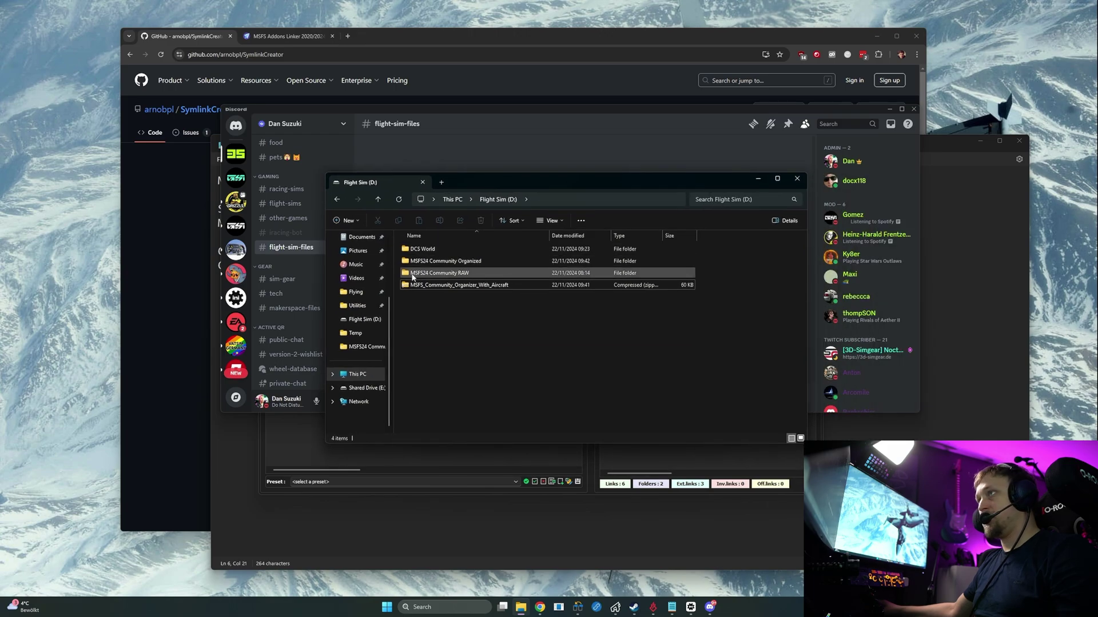
{"action": "double_click", "coordinate": [424, 285]}
{"action": "key", "text": "alt+Left"}
{"action": "left_click", "coordinate": [452, 348]}
- Create a 'new communtiy folder' on D: and move the organizer zip into it
{"action": "key", "text": "ctrl+shift+n"}
{"action": "type", "text": "n"}
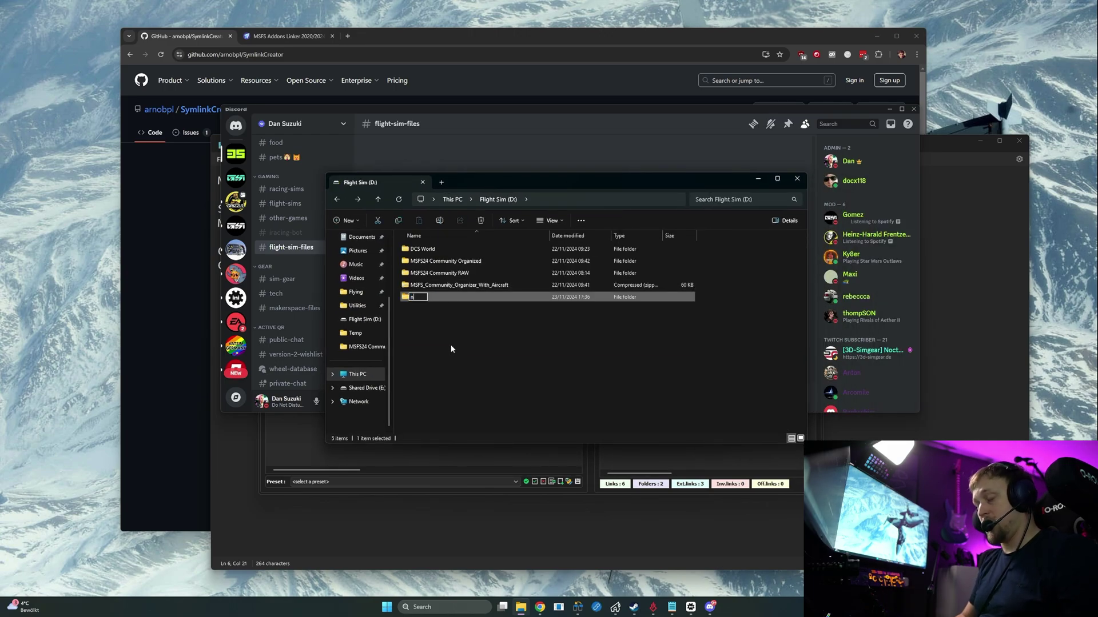
{"action": "key", "text": "BackSpace"}
{"action": "type", "text": "new communtiy folder"}
{"action": "key", "text": "Return"}
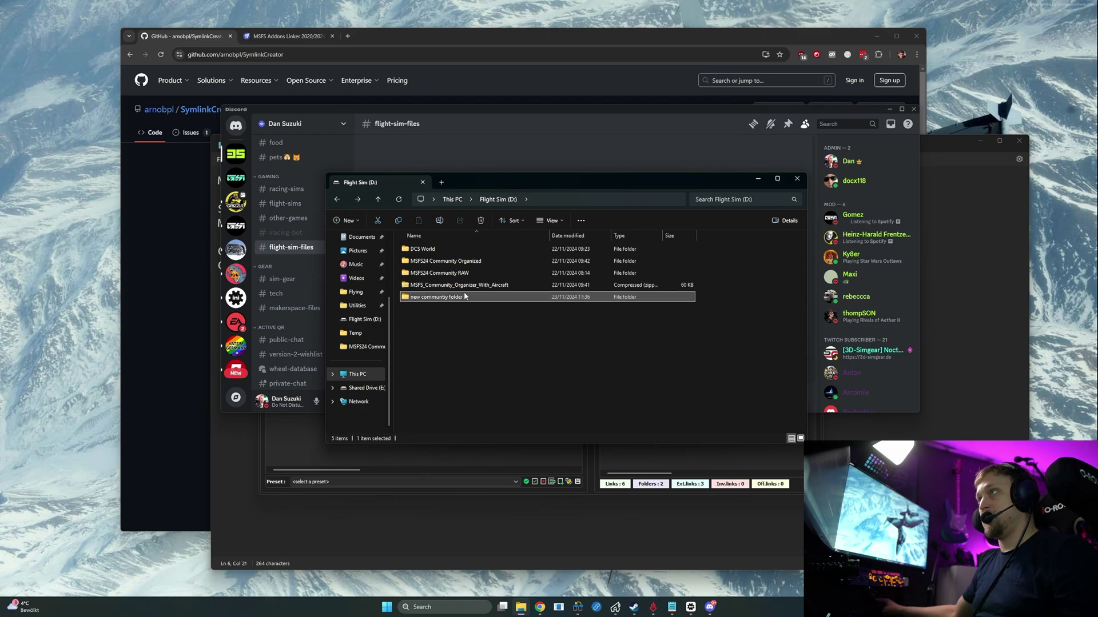
{"action": "left_click", "coordinate": [464, 297], "text": "ctrl"}
{"action": "left_click_drag", "start_coordinate": [466, 289], "coordinate": [435, 296]}
- Extract the organizer zip with Extract All inside the new communtiy folder
{"action": "double_click", "coordinate": [435, 288]}
{"action": "left_click", "coordinate": [437, 255]}
{"action": "right_click", "coordinate": [437, 255]}
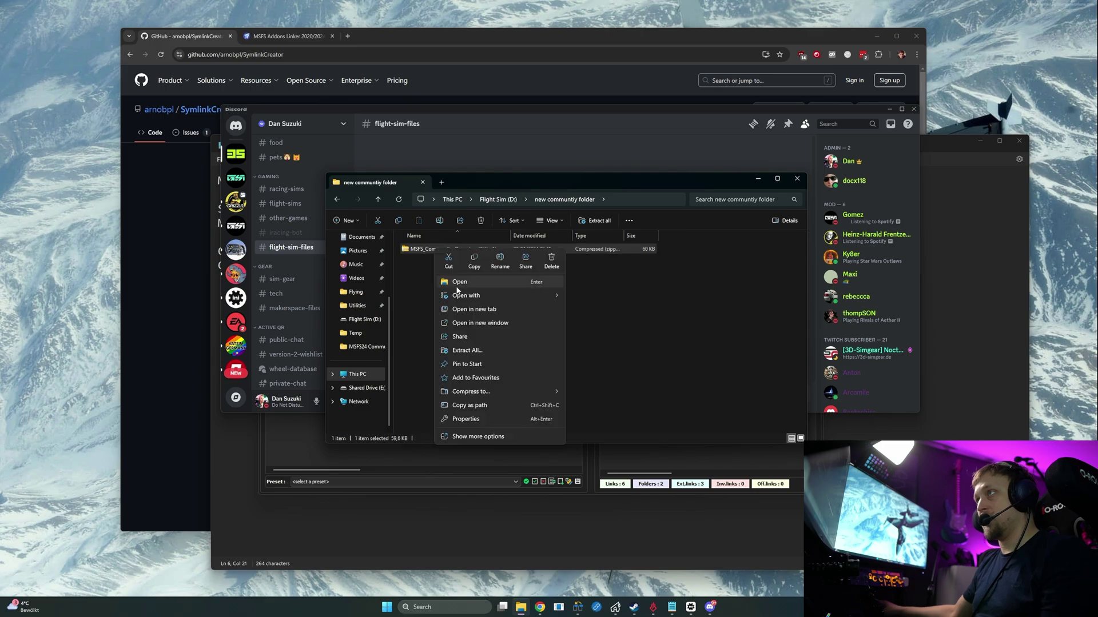
{"action": "left_click", "coordinate": [486, 345]}
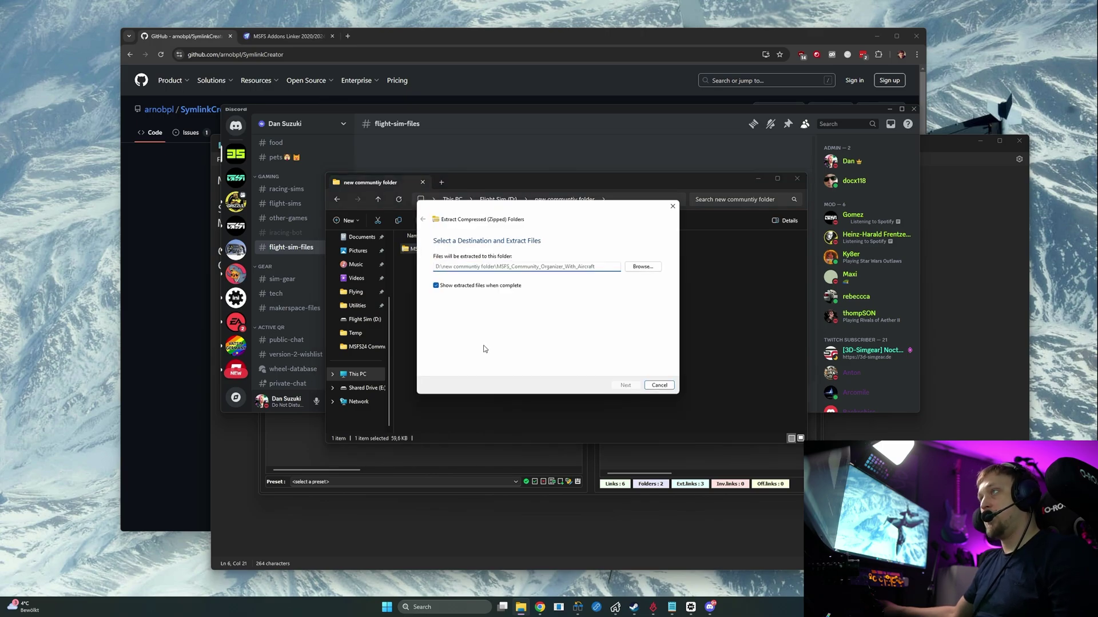
{"action": "key", "text": "Return"}
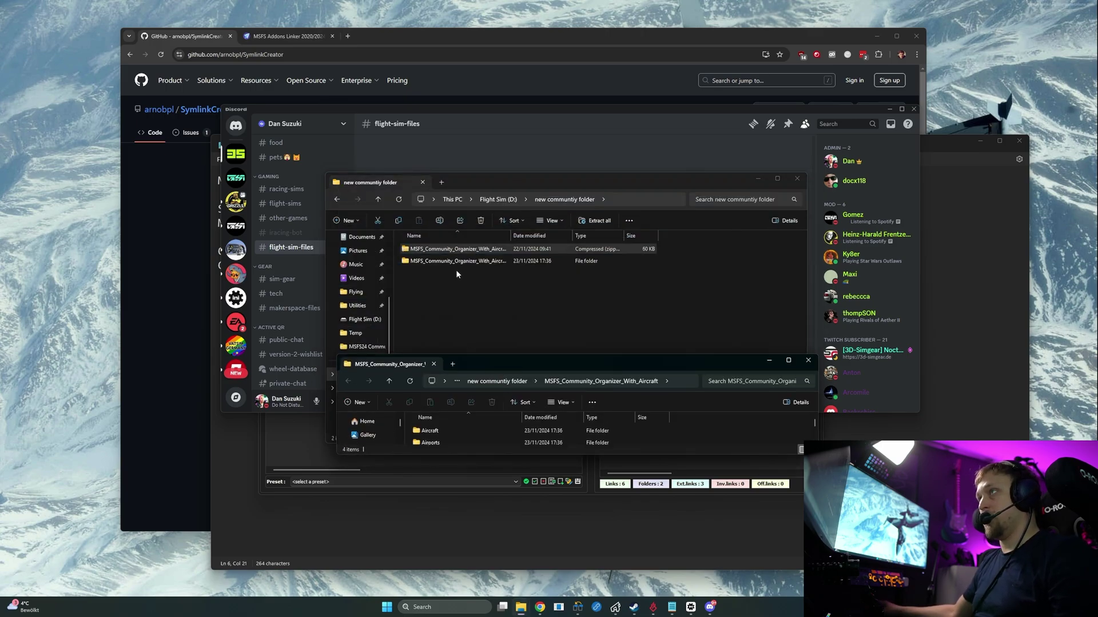
{"action": "left_click", "coordinate": [808, 360]}
{"action": "left_click", "coordinate": [480, 263]}
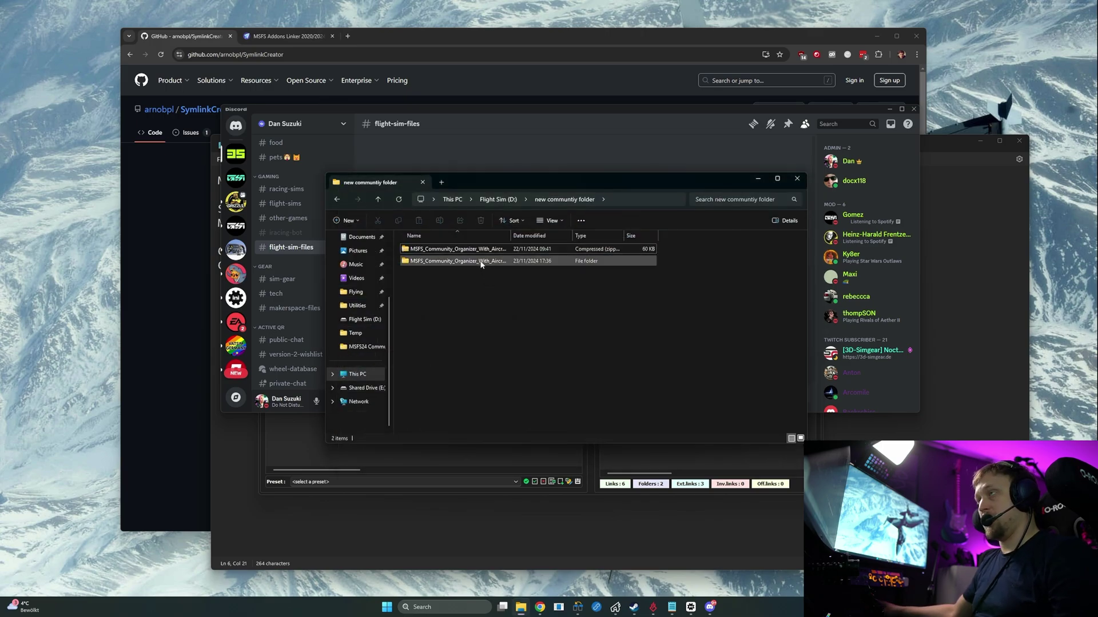
- Inspect the extracted Scenery, Plugins, Airports and Aircraft folders, then close File Explorer
{"action": "double_click", "coordinate": [447, 263]}
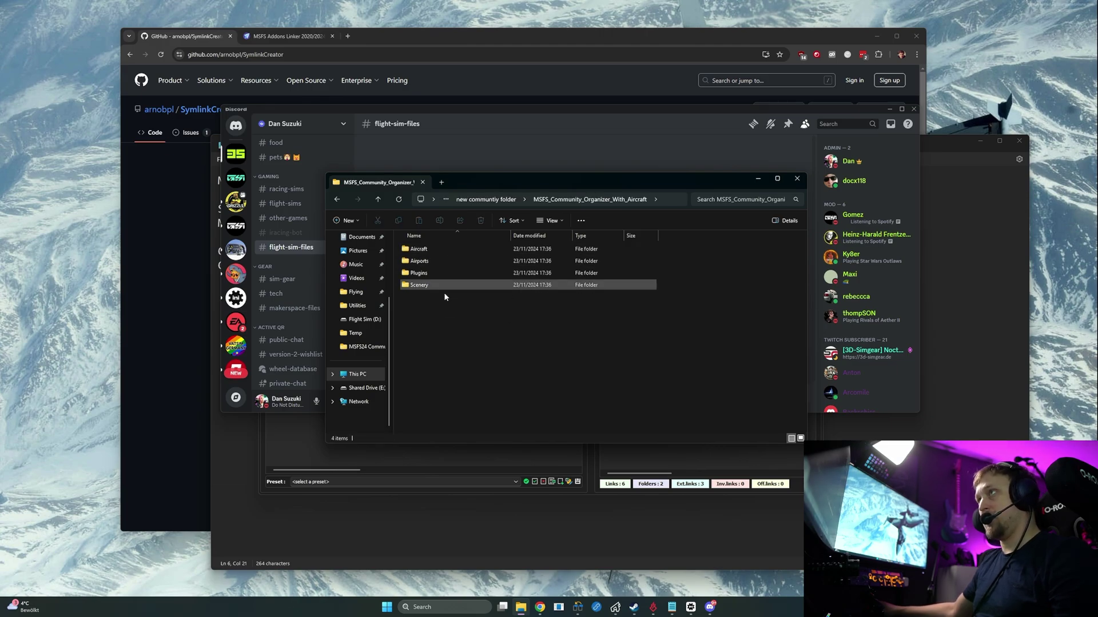
{"action": "double_click", "coordinate": [433, 285]}
{"action": "key", "text": "alt+Left"}
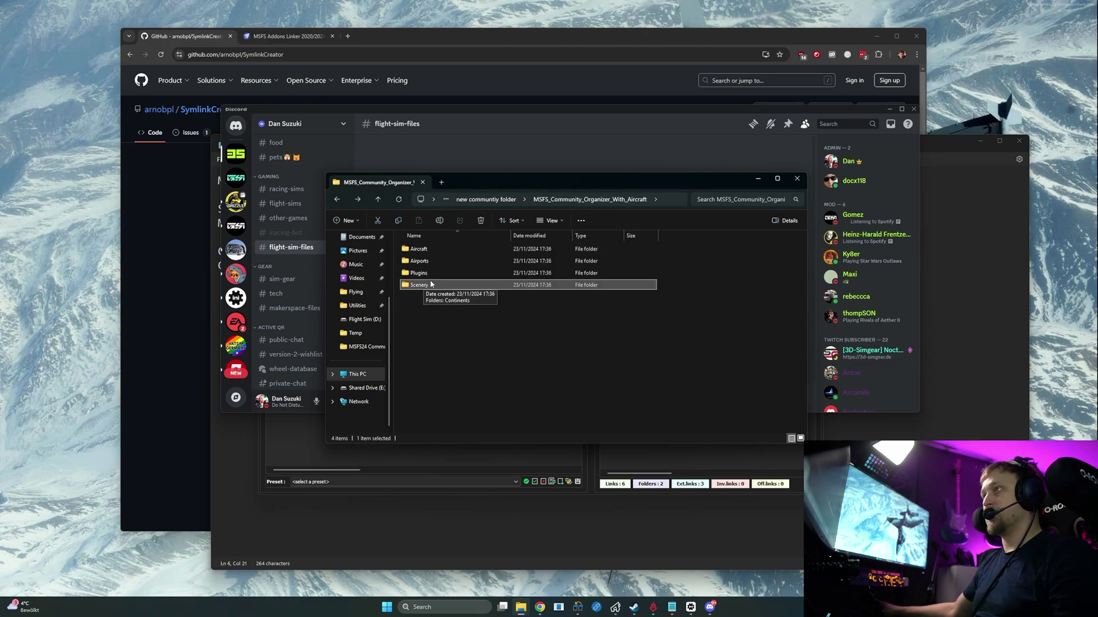
{"action": "double_click", "coordinate": [434, 272]}
{"action": "key", "text": "alt+Left"}
{"action": "left_click", "coordinate": [435, 261]}
{"action": "double_click", "coordinate": [436, 262]}
{"action": "key", "text": "alt+Left"}
{"action": "double_click", "coordinate": [429, 249]}
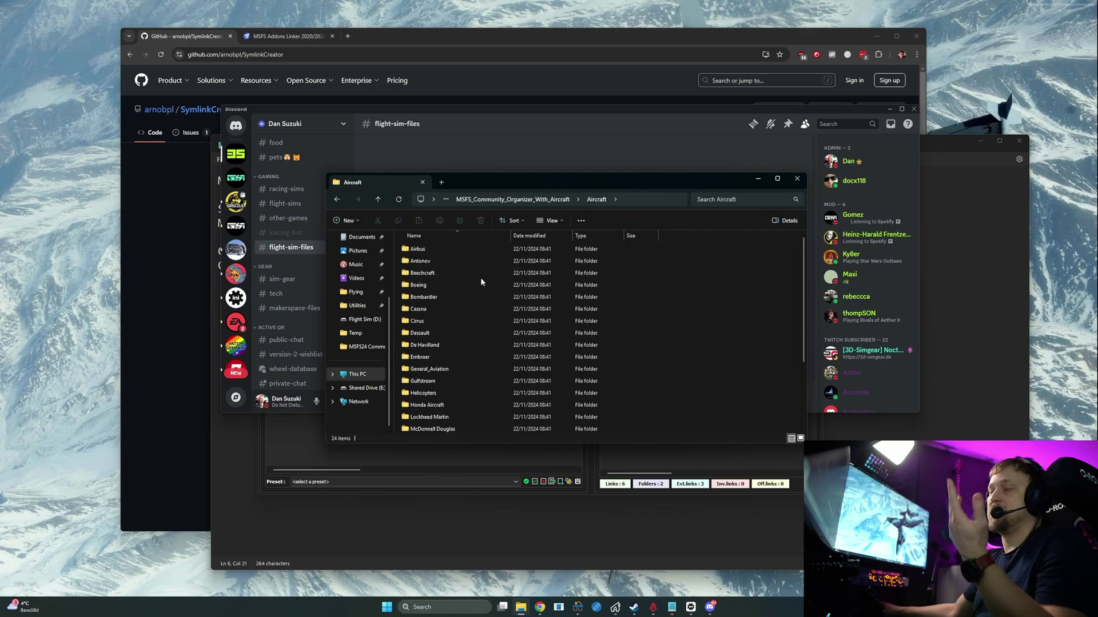
{"action": "key", "text": "alt+Left"}
{"action": "left_click", "coordinate": [796, 179]}
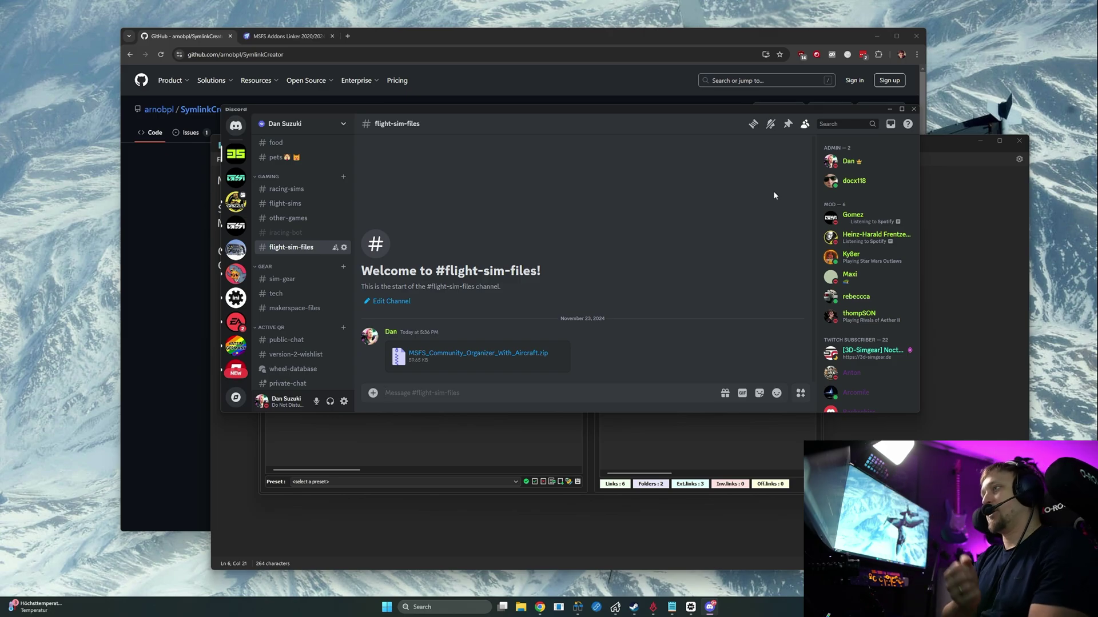
- Untick Airports in the linker to unlink every airport from Community
{"action": "left_click", "coordinate": [889, 108]}
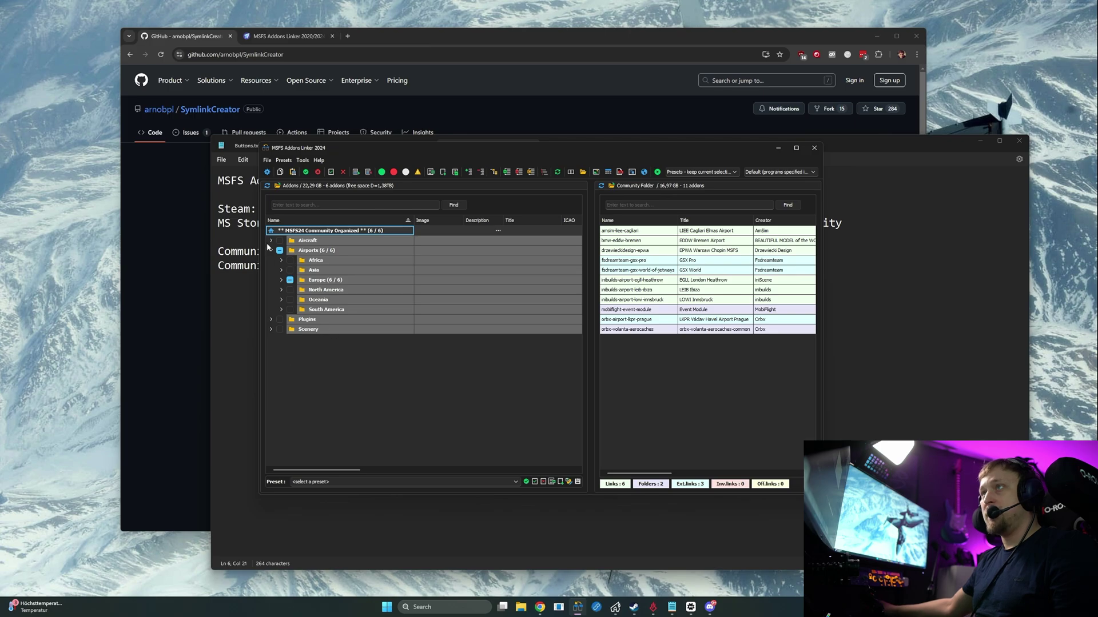
{"action": "left_click", "coordinate": [271, 250]}
{"action": "left_click", "coordinate": [280, 252]}
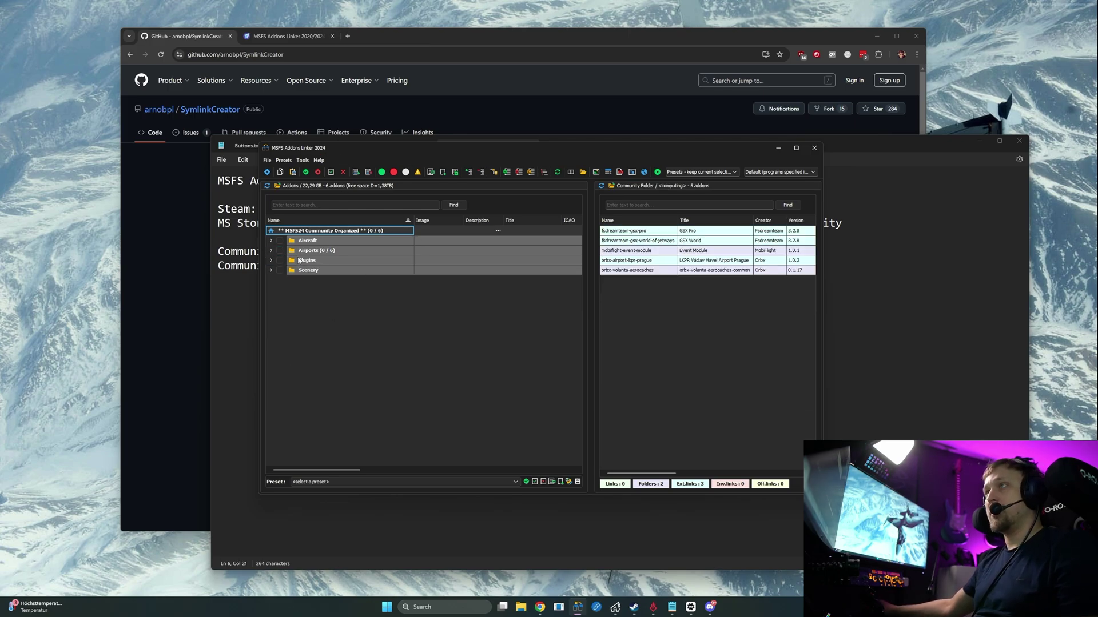
- Link only the Germany and Italy airports under Airports > Europe
{"action": "left_click", "coordinate": [271, 250]}
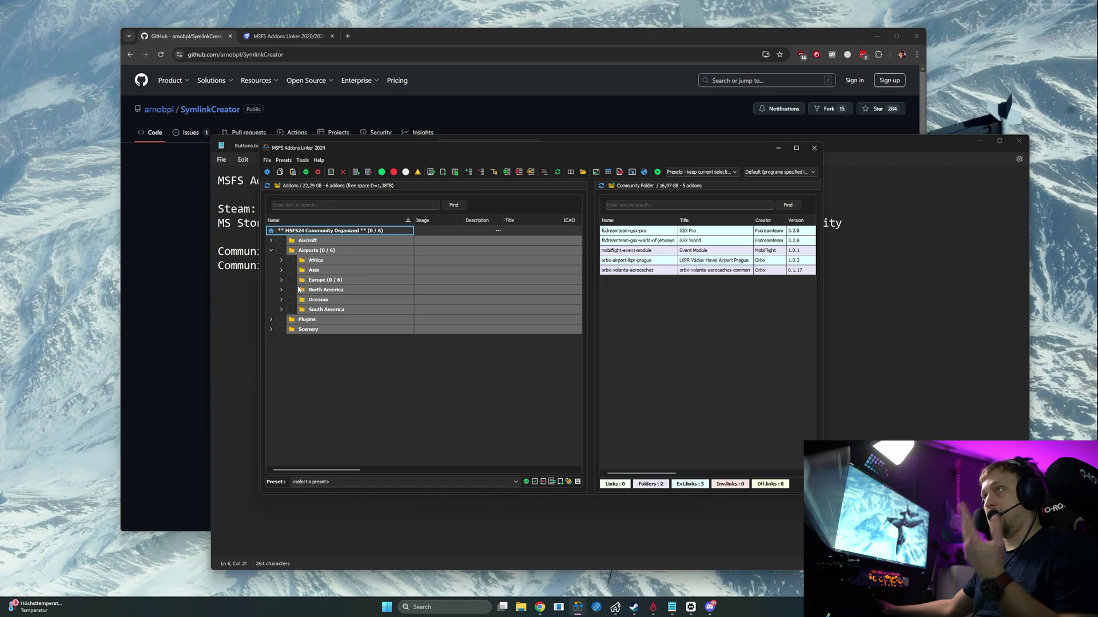
{"action": "left_click", "coordinate": [281, 279]}
{"action": "scroll", "coordinate": [344, 417], "scroll_direction": "down", "scroll_amount": 1}
{"action": "scroll", "coordinate": [343, 417], "scroll_direction": "down", "scroll_amount": 1}
{"action": "left_click", "coordinate": [300, 397]}
{"action": "scroll", "coordinate": [303, 400], "scroll_direction": "down", "scroll_amount": 2}
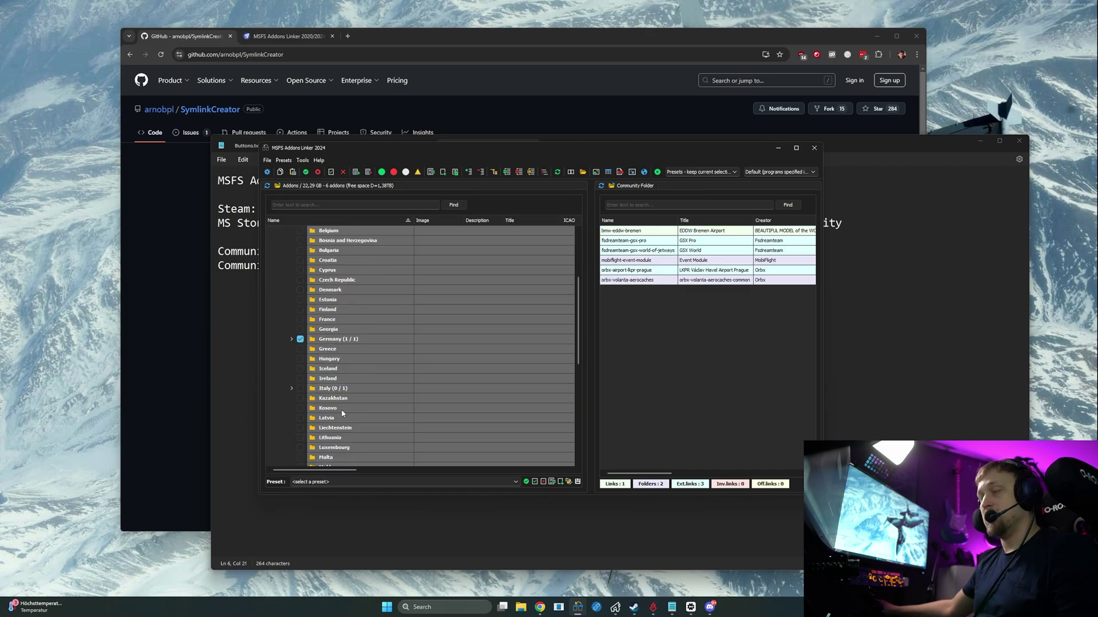
{"action": "left_click", "coordinate": [300, 389]}
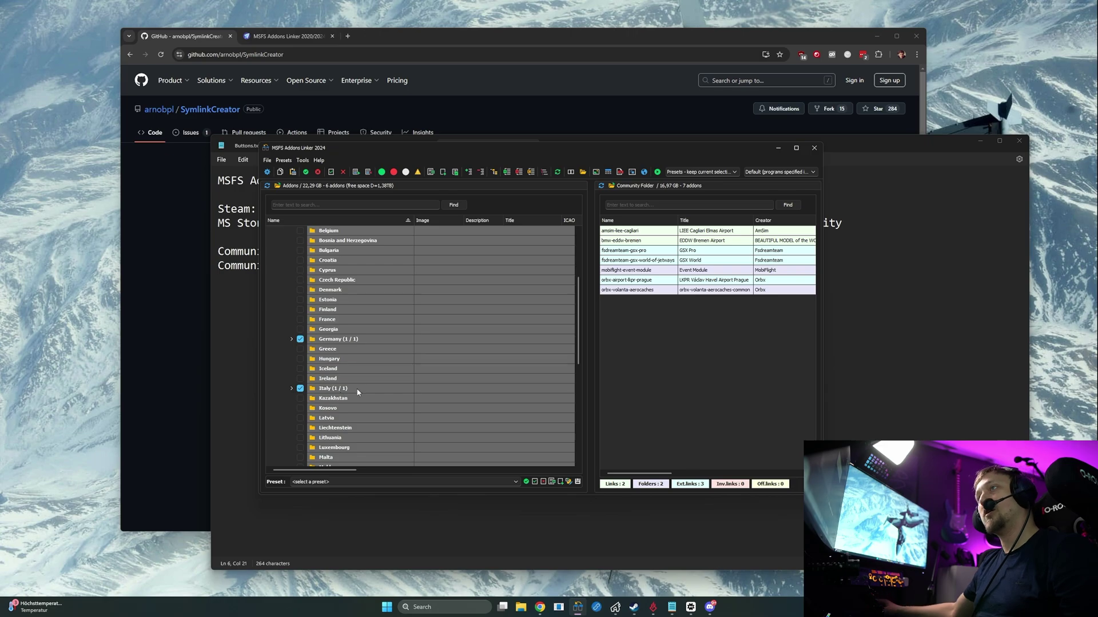
- Collapse Europe and Airports, and expand Aircraft to show manufacturer folders
{"action": "left_click", "coordinate": [278, 260]}
{"action": "left_click", "coordinate": [272, 250]}
{"action": "left_click", "coordinate": [271, 241]}
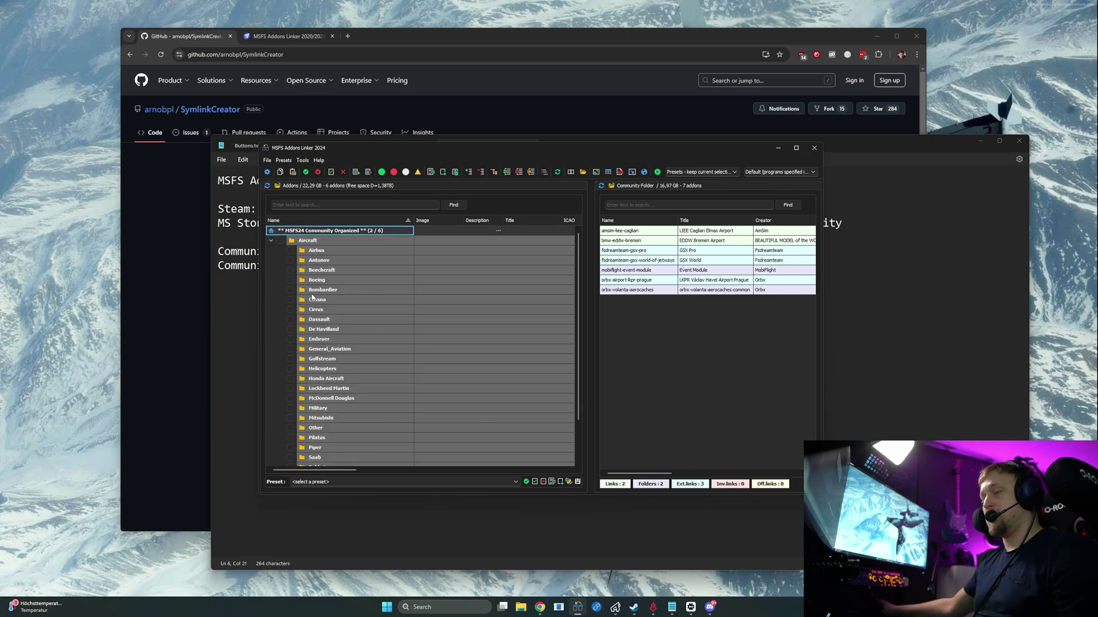
{"action": "scroll", "coordinate": [351, 332], "scroll_direction": "down", "scroll_amount": 2}
{"action": "scroll", "coordinate": [378, 384], "scroll_direction": "up", "scroll_amount": 2}
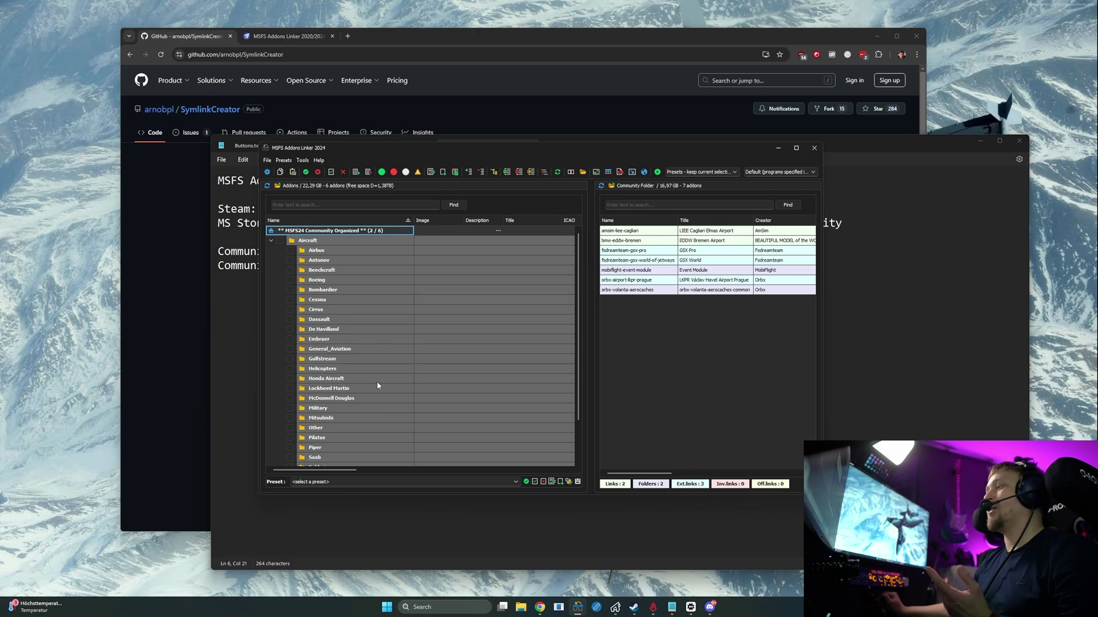